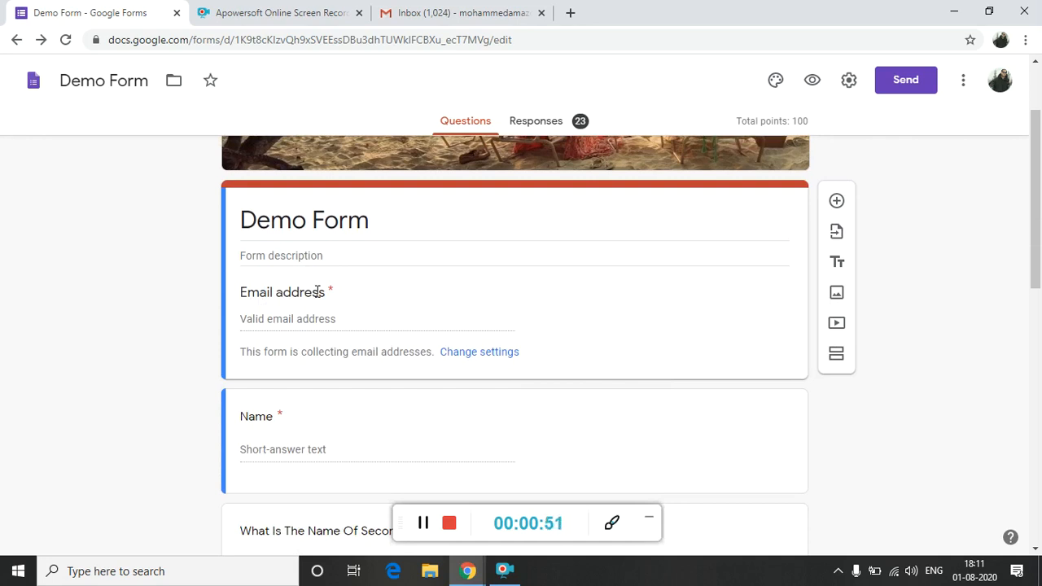
Review the Demo Form's questions, including the multiple-choice question about the second planet and its answer options.
{"action": "scroll", "coordinate": [318, 292], "scroll_direction": "down", "scroll_amount": 1}
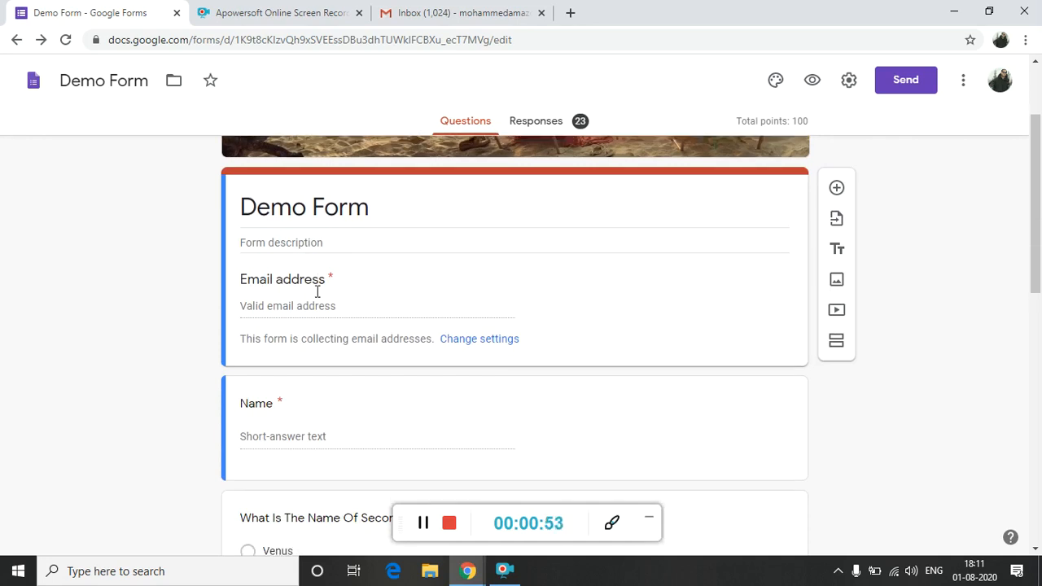
{"action": "scroll", "coordinate": [316, 291], "scroll_direction": "down", "scroll_amount": 3}
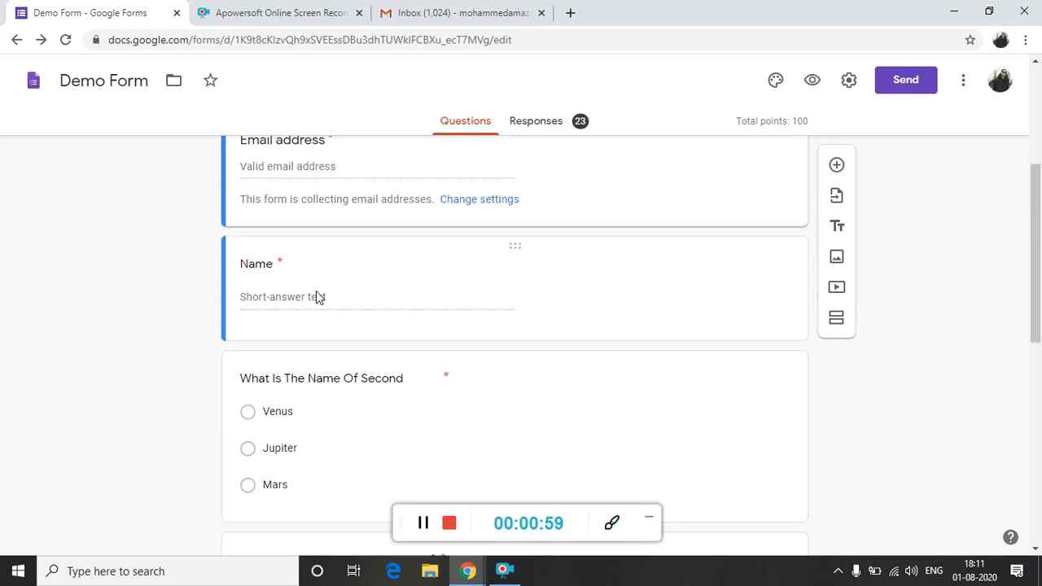
{"action": "scroll", "coordinate": [315, 291], "scroll_direction": "down", "scroll_amount": 2}
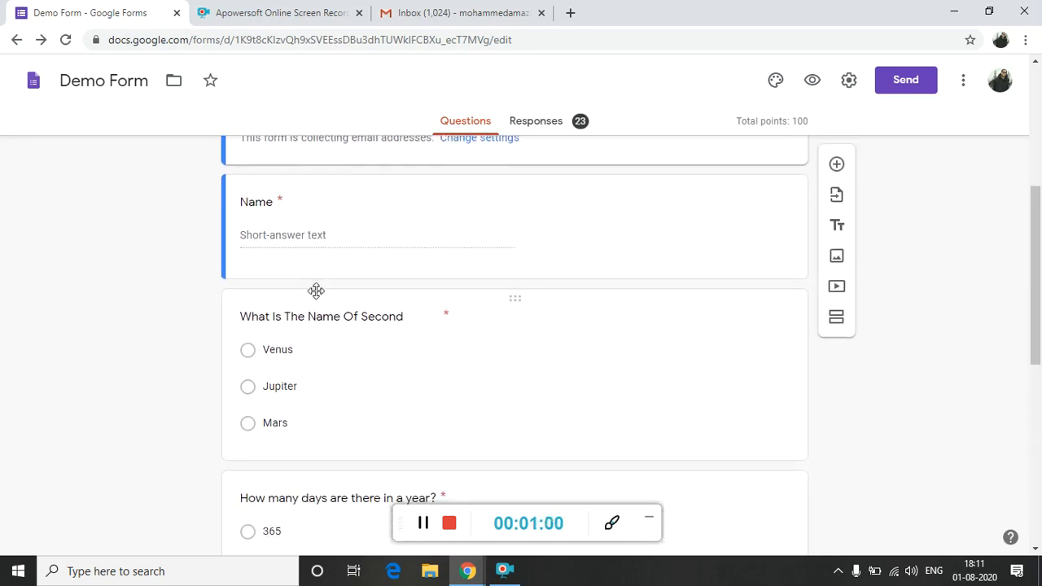
{"action": "scroll", "coordinate": [316, 290], "scroll_direction": "down", "scroll_amount": 1}
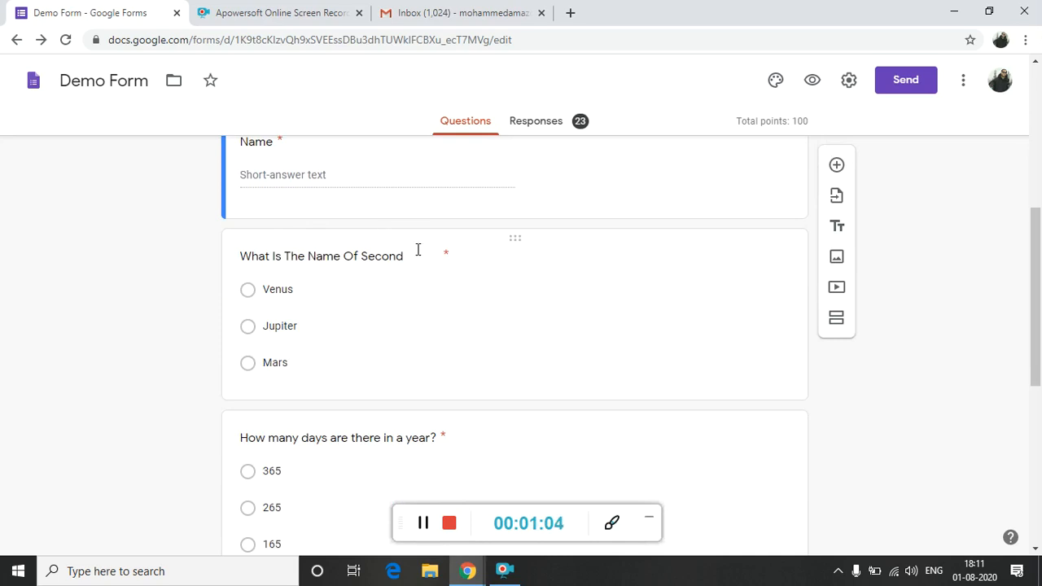
{"action": "left_click", "coordinate": [416, 257]}
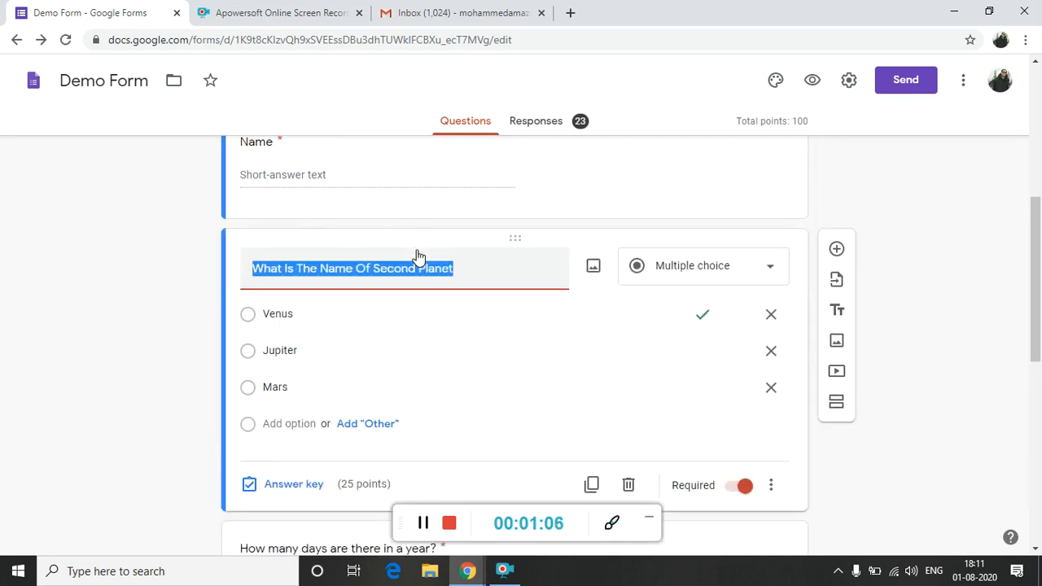
{"action": "left_click", "coordinate": [916, 403]}
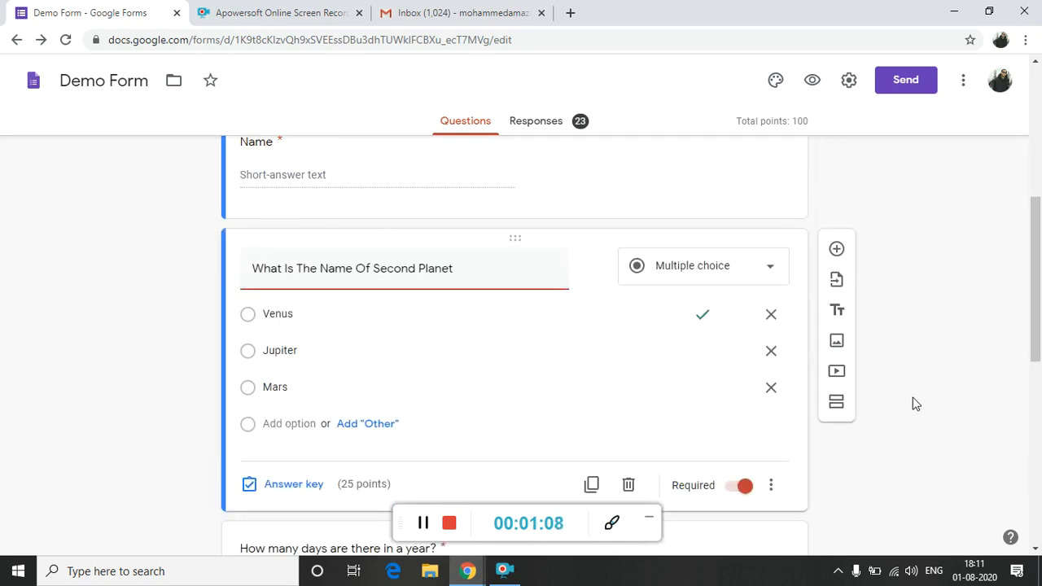
{"action": "scroll", "coordinate": [915, 402], "scroll_direction": "down", "scroll_amount": 1}
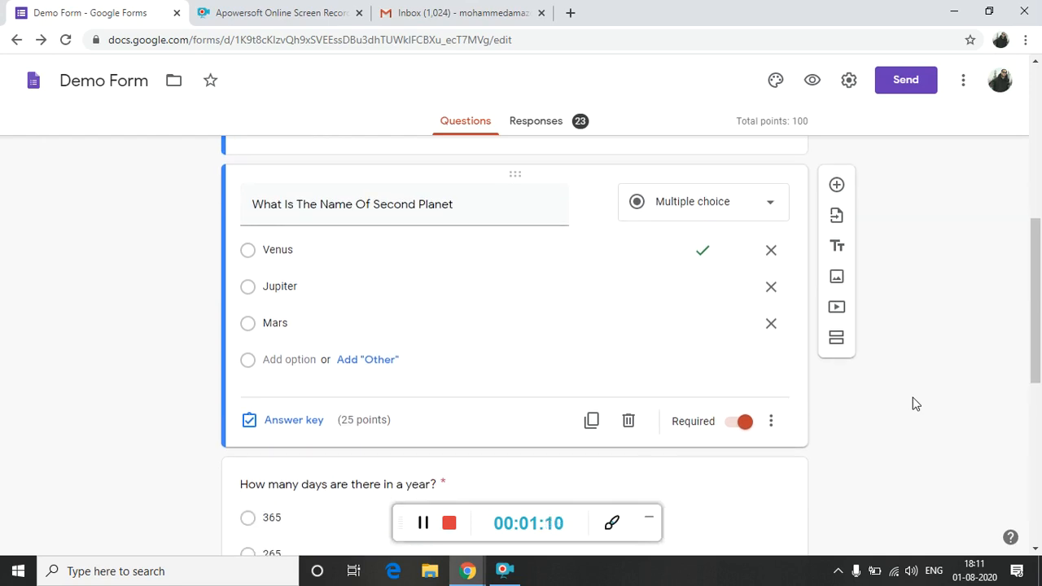
{"action": "scroll", "coordinate": [916, 403], "scroll_direction": "down", "scroll_amount": 5}
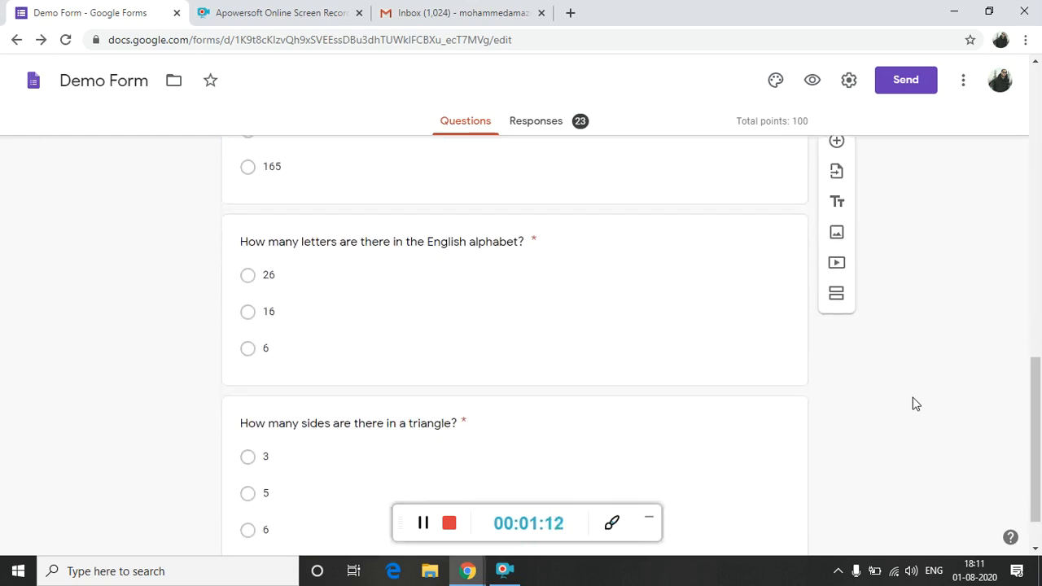
{"action": "scroll", "coordinate": [915, 402], "scroll_direction": "down", "scroll_amount": 1}
{"action": "scroll", "coordinate": [915, 402], "scroll_direction": "up", "scroll_amount": 1}
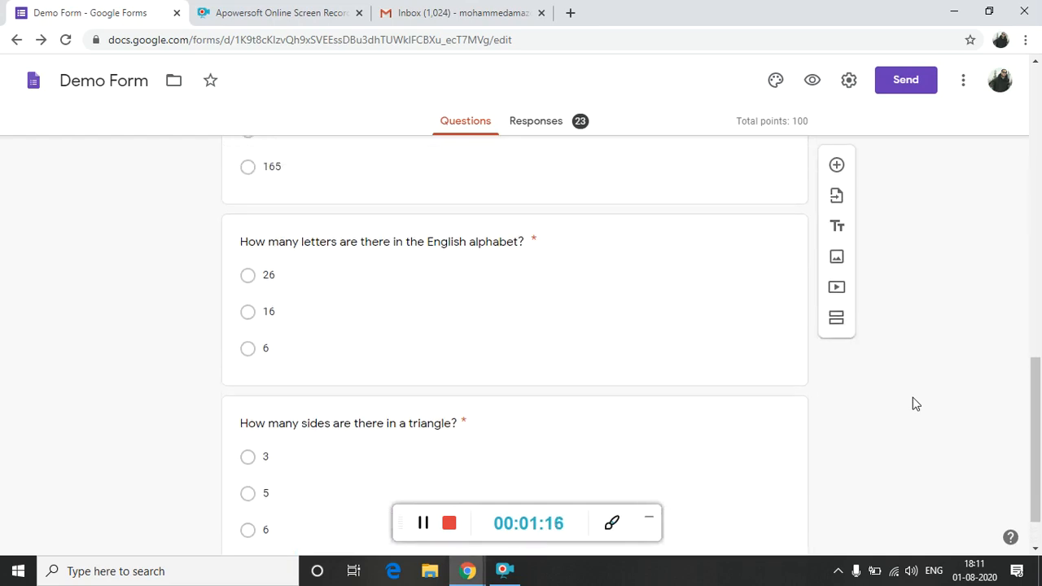
{"action": "scroll", "coordinate": [916, 403], "scroll_direction": "up", "scroll_amount": 15}
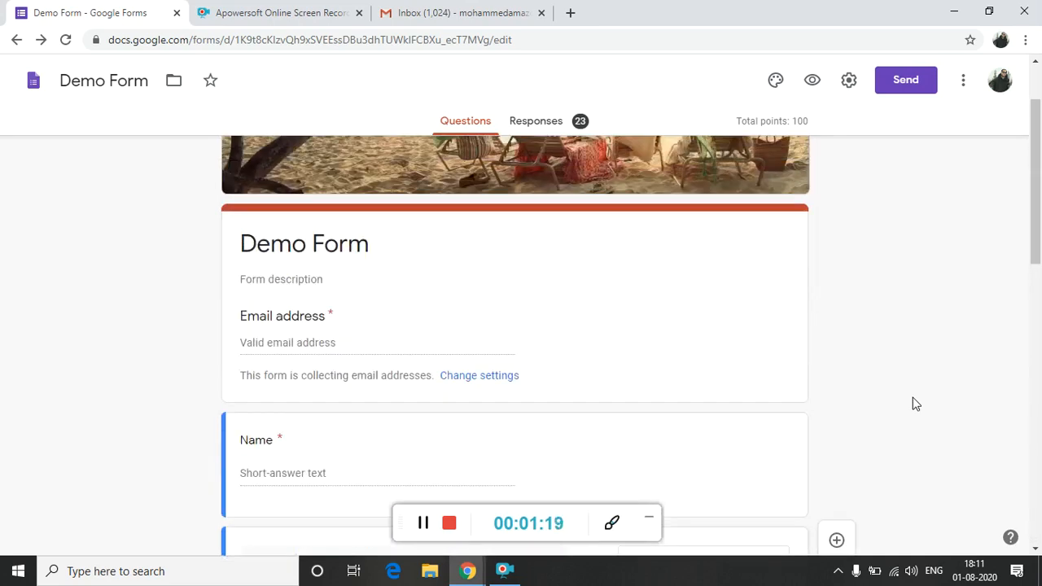
{"action": "scroll", "coordinate": [916, 403], "scroll_direction": "down", "scroll_amount": 4}
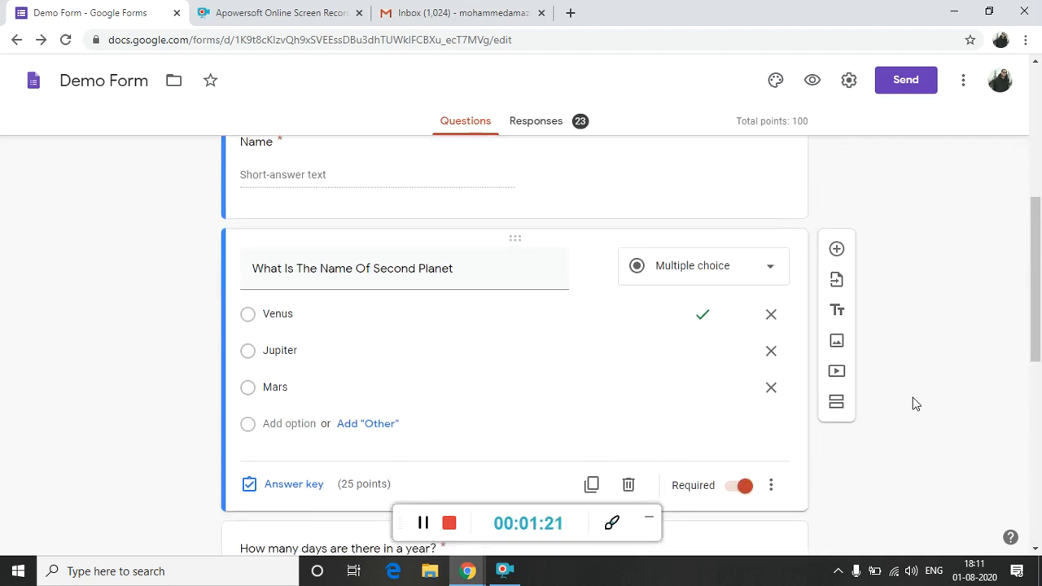
{"action": "scroll", "coordinate": [915, 402], "scroll_direction": "up", "scroll_amount": 1}
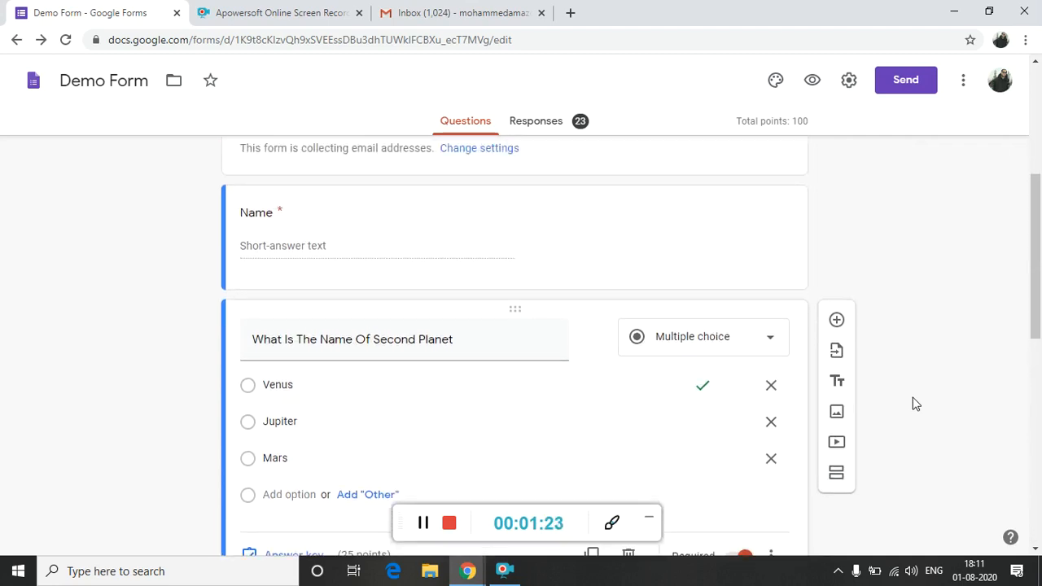
{"action": "scroll", "coordinate": [915, 403], "scroll_direction": "up", "scroll_amount": 4}
Check the Steps slide in the Google Slides presentation and view the form's general settings, including email collection, without saving.
{"action": "key", "text": "alt+Tab"}
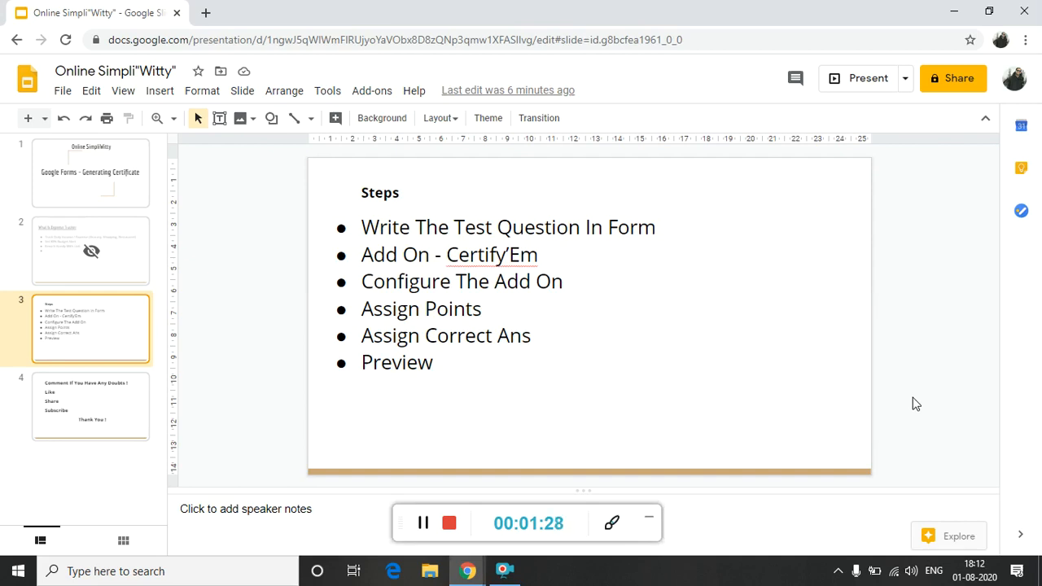
{"action": "key", "text": "alt+Tab"}
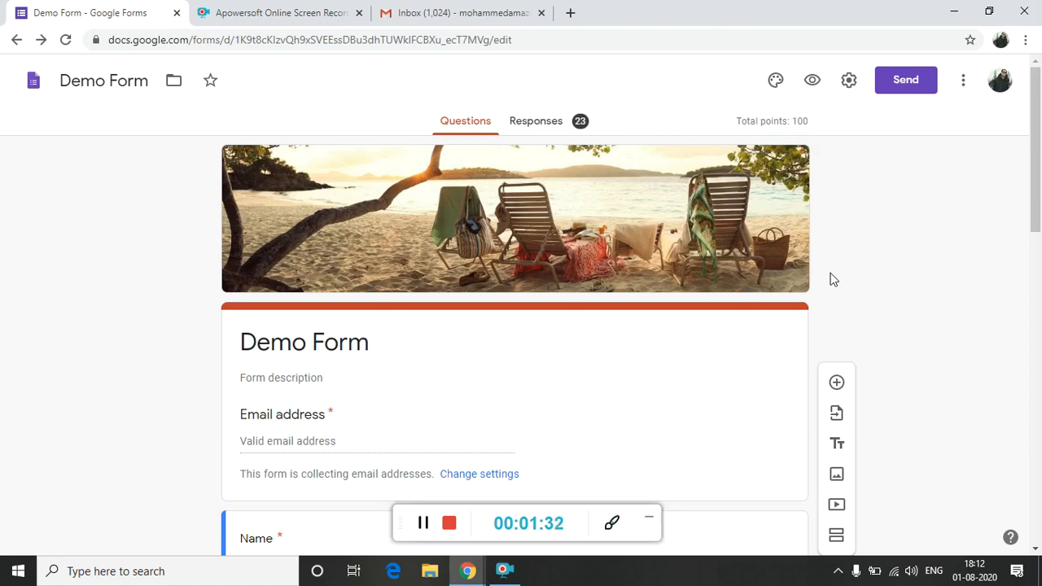
{"action": "left_click", "coordinate": [850, 88]}
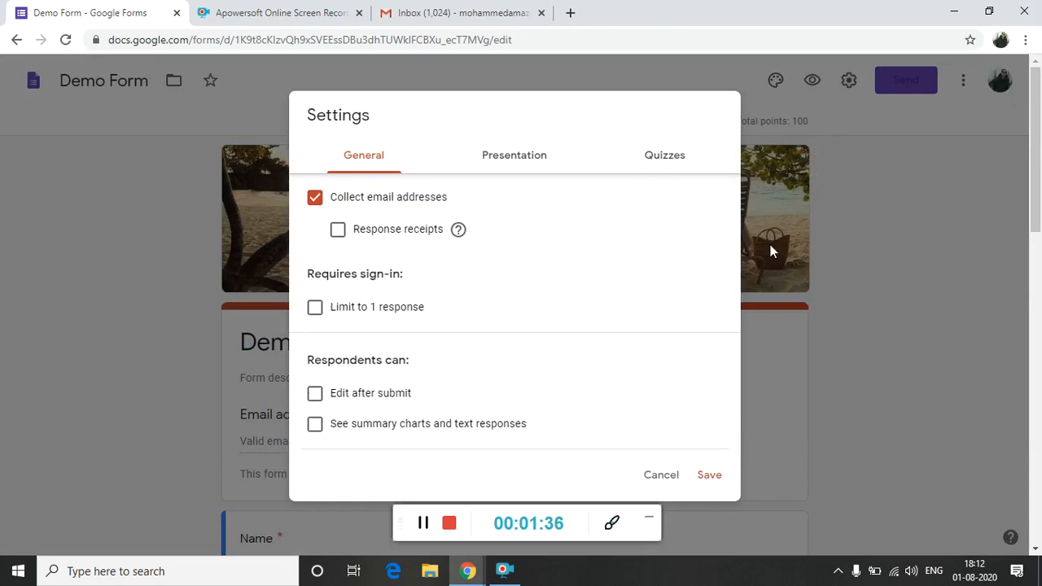
{"action": "left_click", "coordinate": [659, 489]}
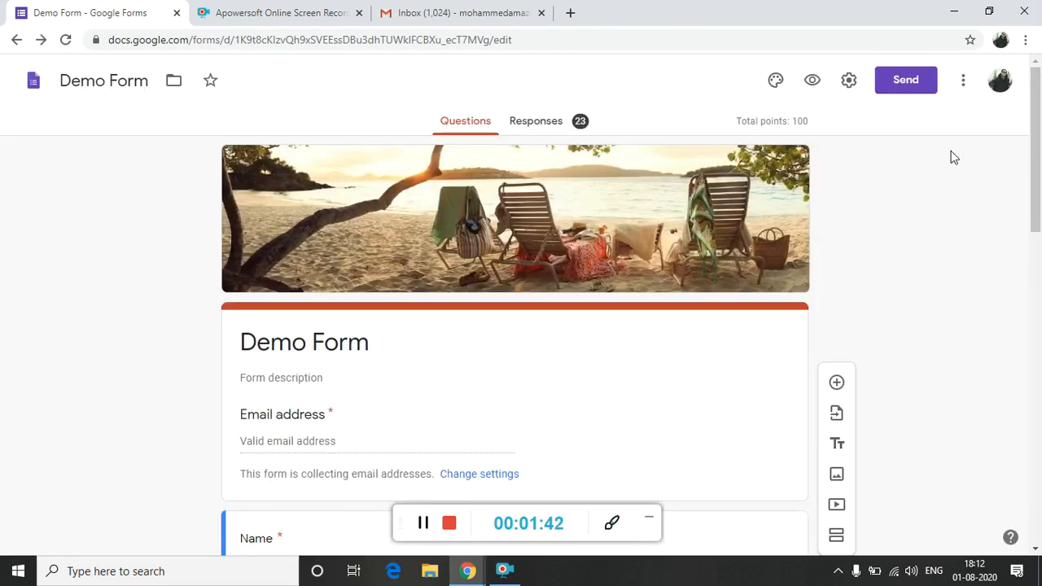
Browse the Forms add-ons in the G Suite Marketplace and open the Certify'em page.
{"action": "left_click", "coordinate": [964, 94]}
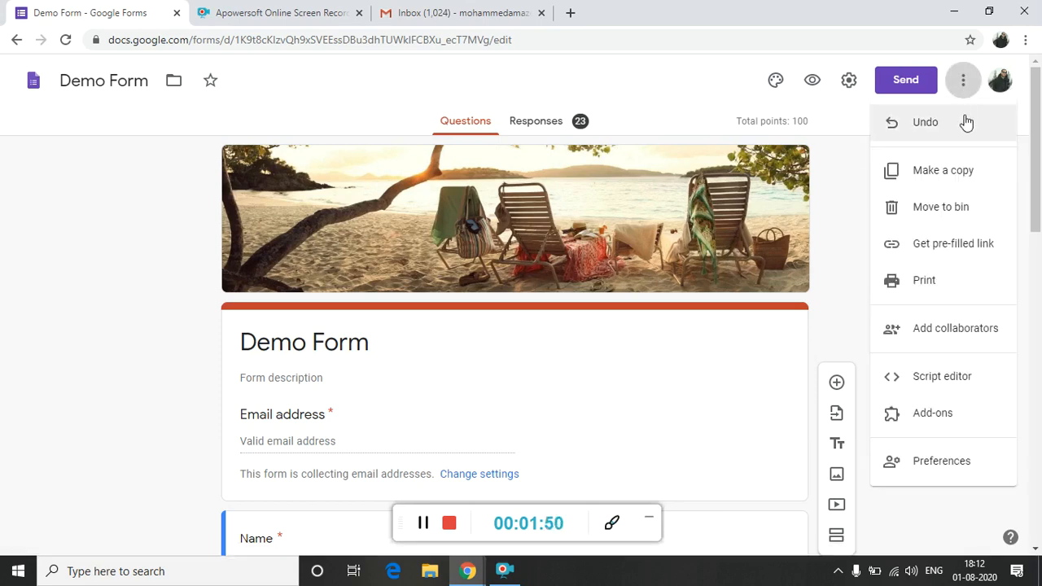
{"action": "left_click", "coordinate": [932, 413]}
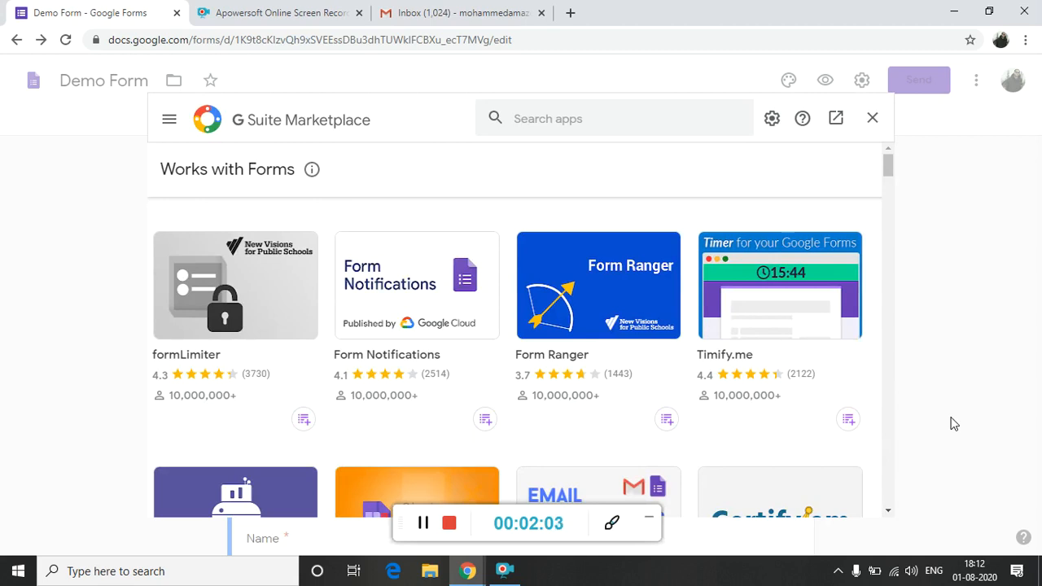
{"action": "left_click", "coordinate": [888, 510]}
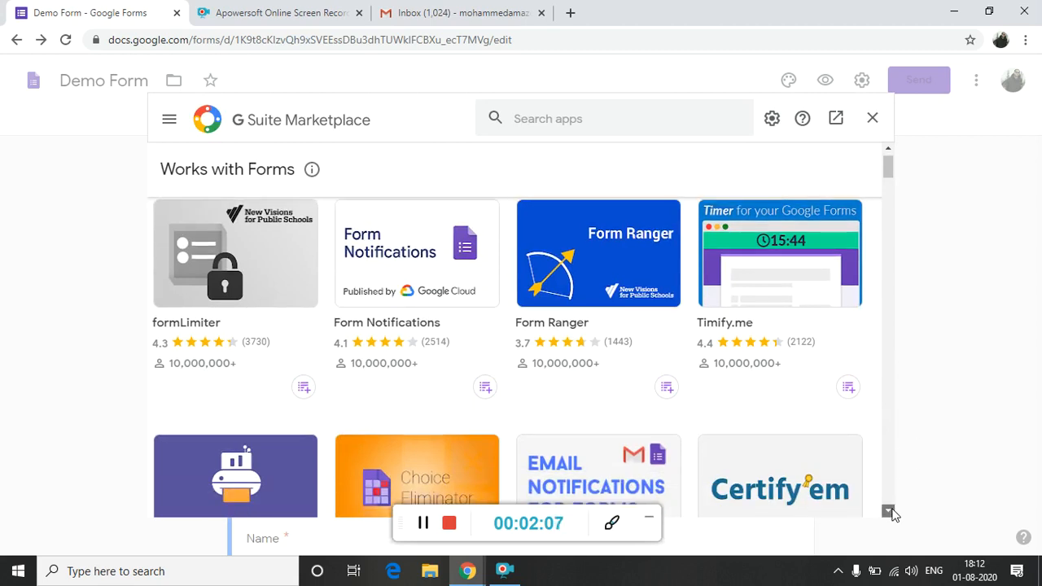
{"action": "double_click", "coordinate": [889, 510]}
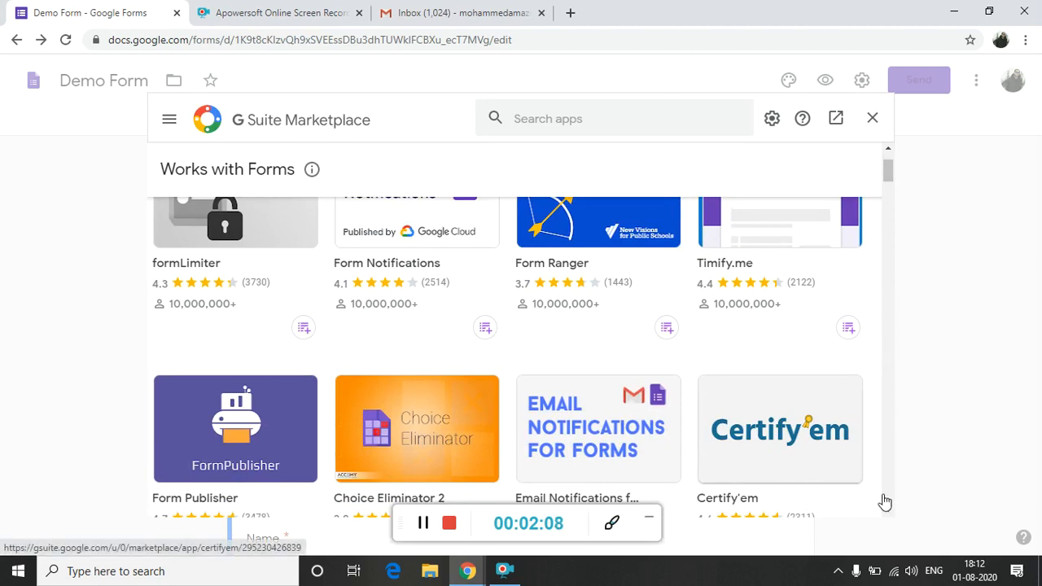
{"action": "left_click", "coordinate": [887, 511]}
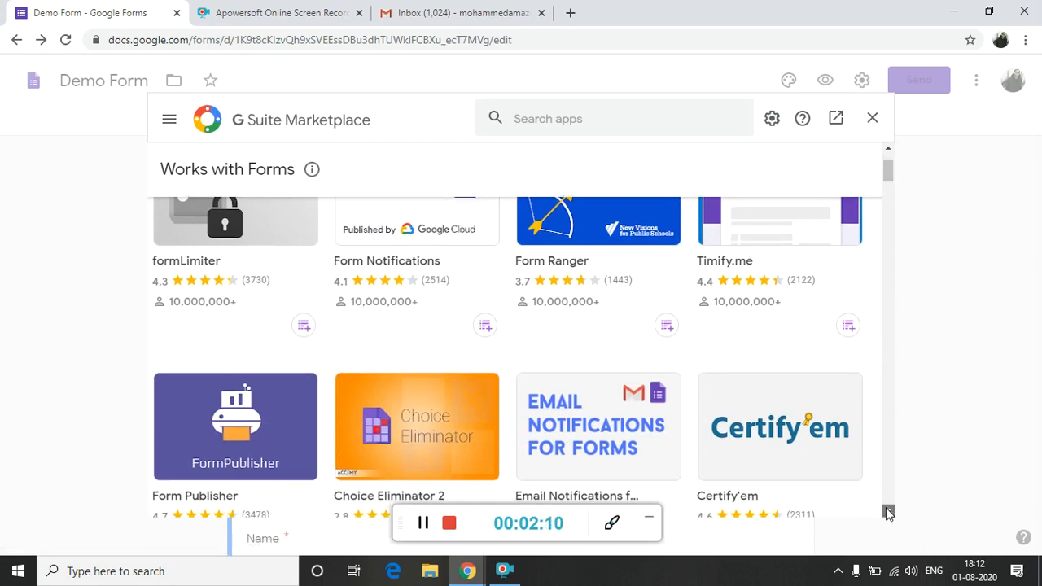
{"action": "left_click", "coordinate": [807, 435]}
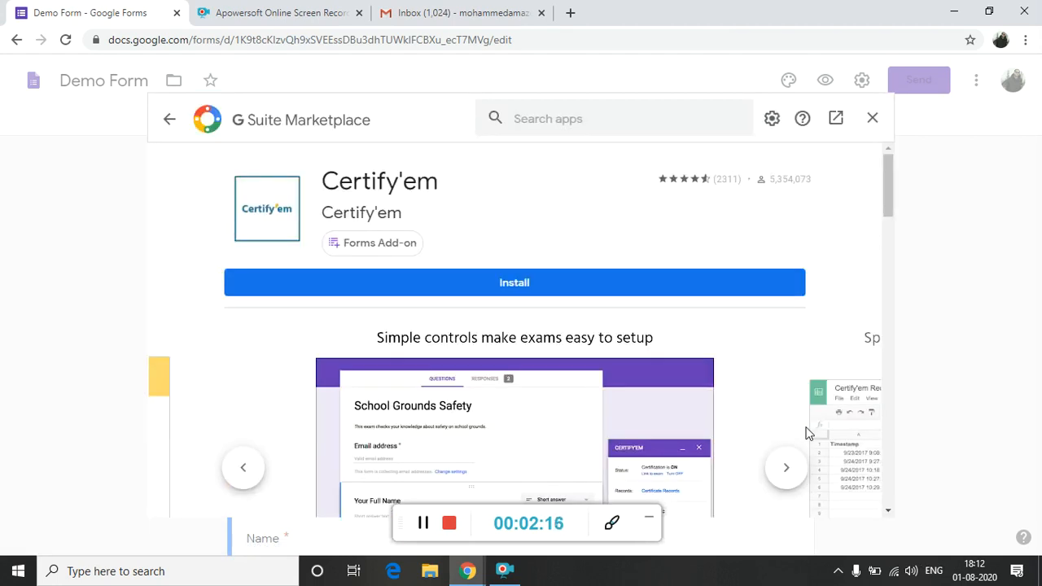
Install the Certify'em add-on, granting it access to the Google account, and close the marketplace.
{"action": "left_click", "coordinate": [560, 294]}
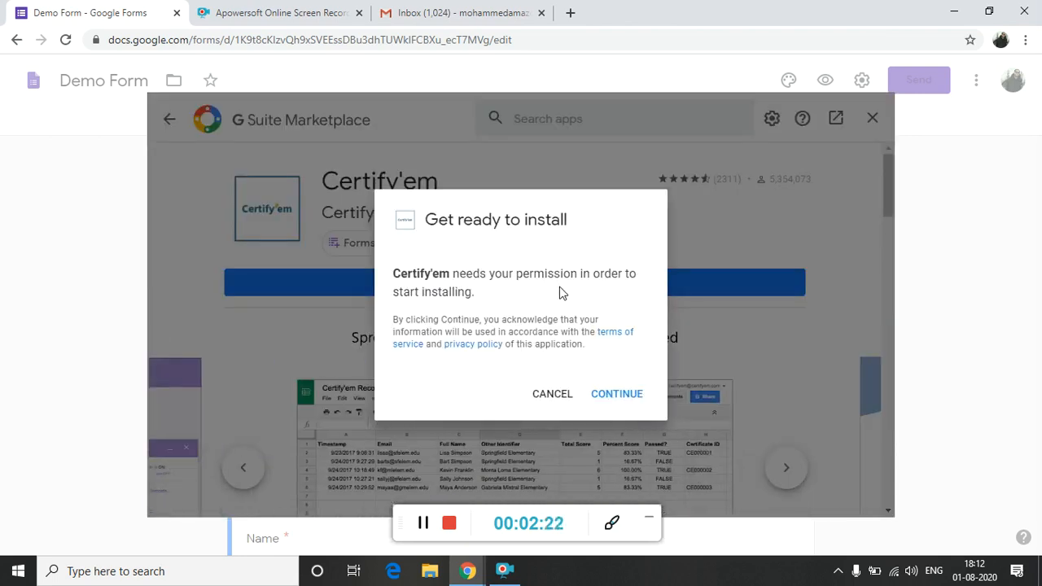
{"action": "left_click", "coordinate": [626, 398]}
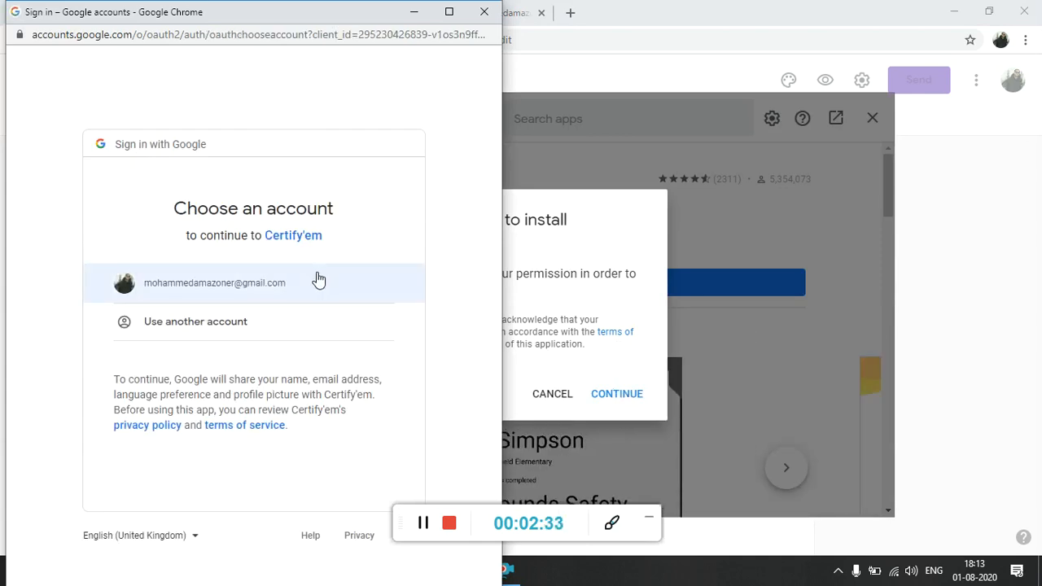
{"action": "left_click", "coordinate": [316, 275]}
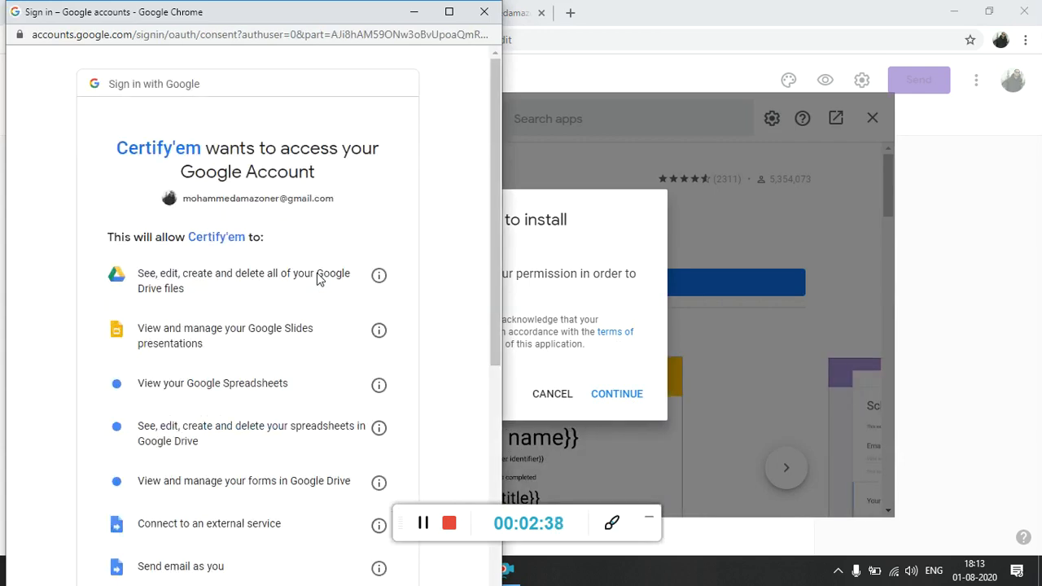
{"action": "left_click", "coordinate": [498, 401]}
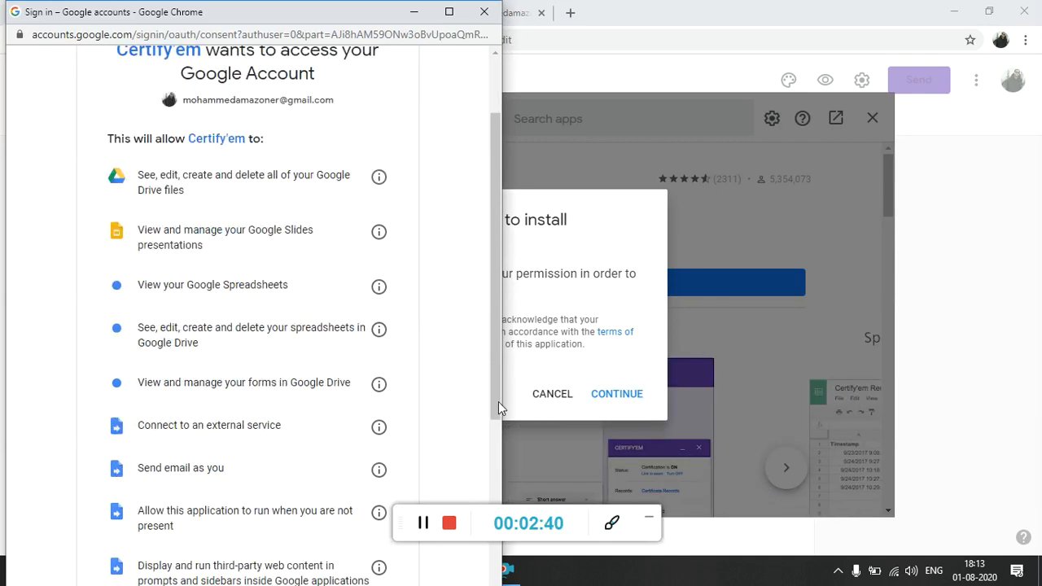
{"action": "left_click", "coordinate": [499, 401]}
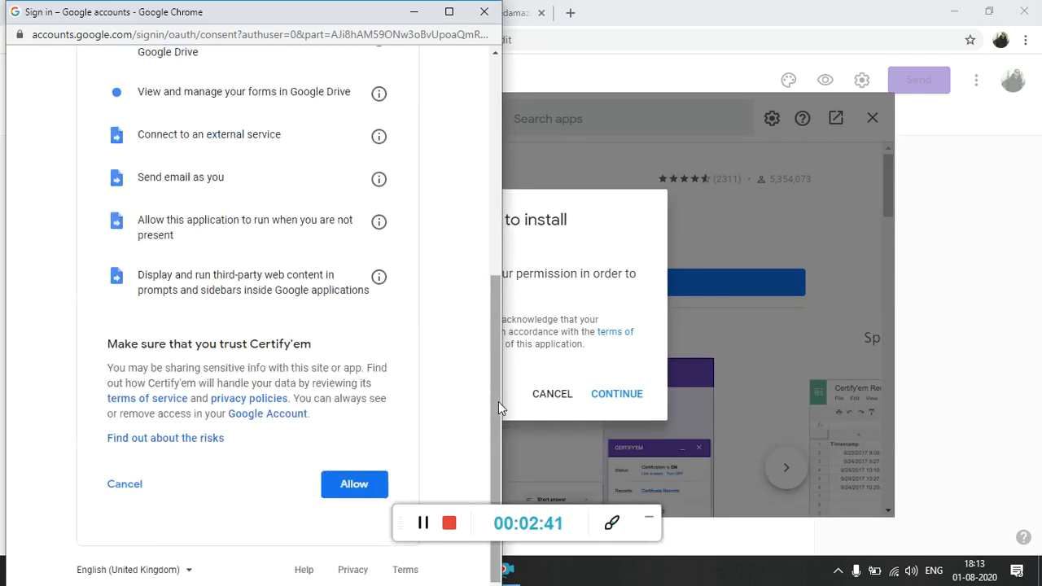
{"action": "left_click", "coordinate": [361, 482]}
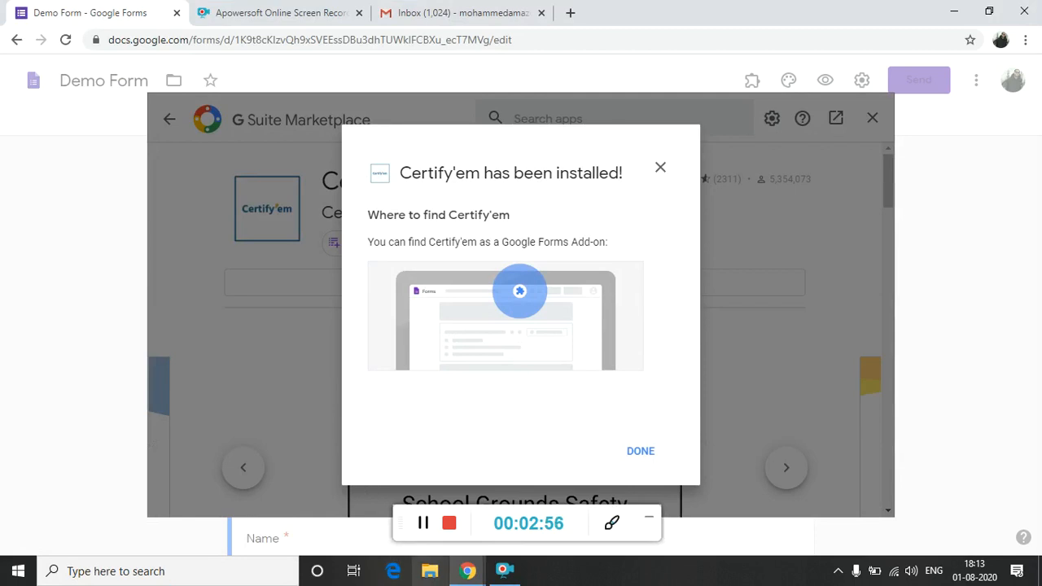
{"action": "left_click", "coordinate": [640, 451]}
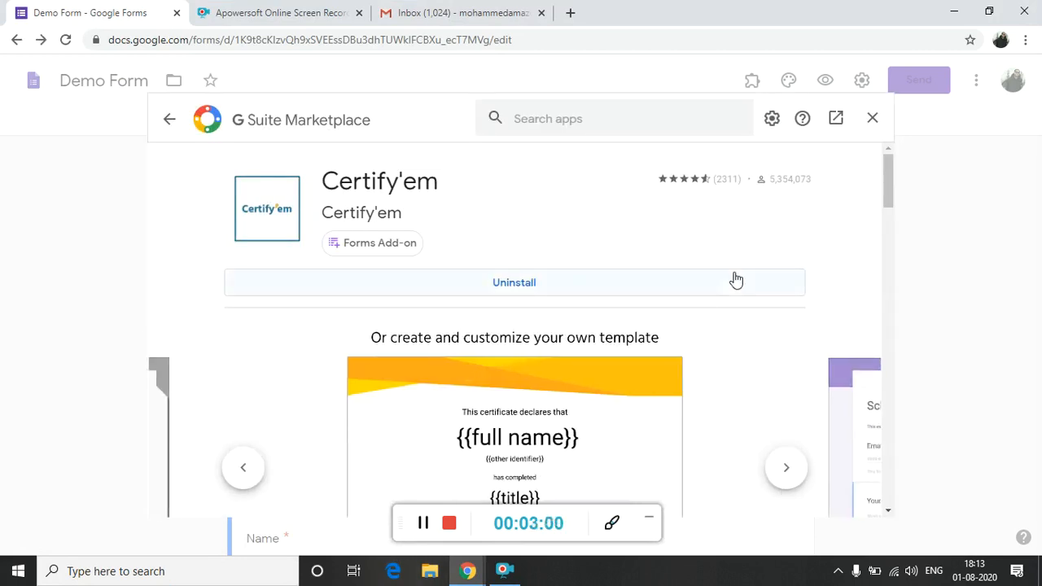
{"action": "left_click", "coordinate": [870, 122]}
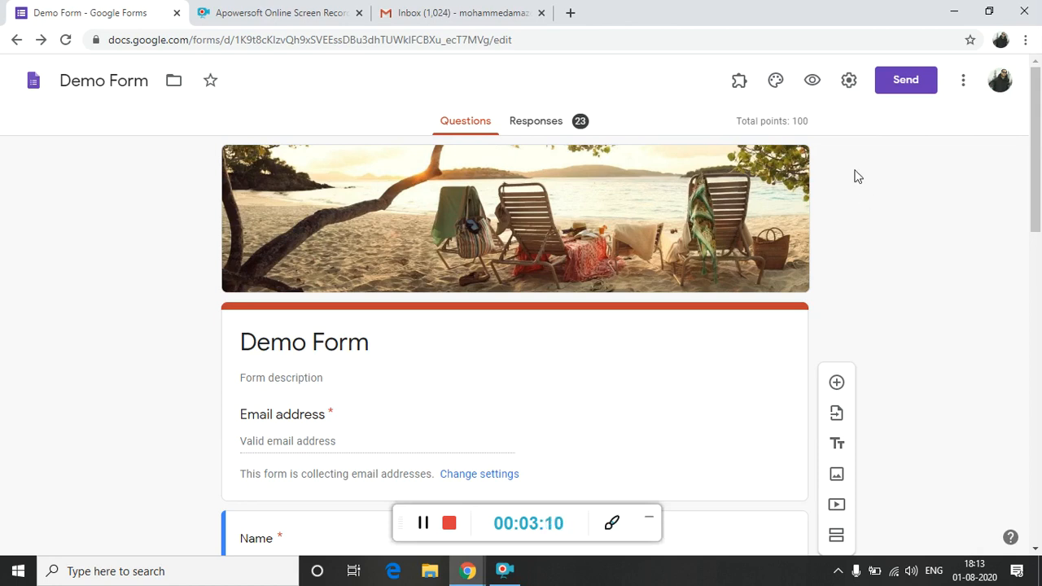
Show the Certify'em controls for the form and turn certification on.
{"action": "left_click", "coordinate": [739, 91]}
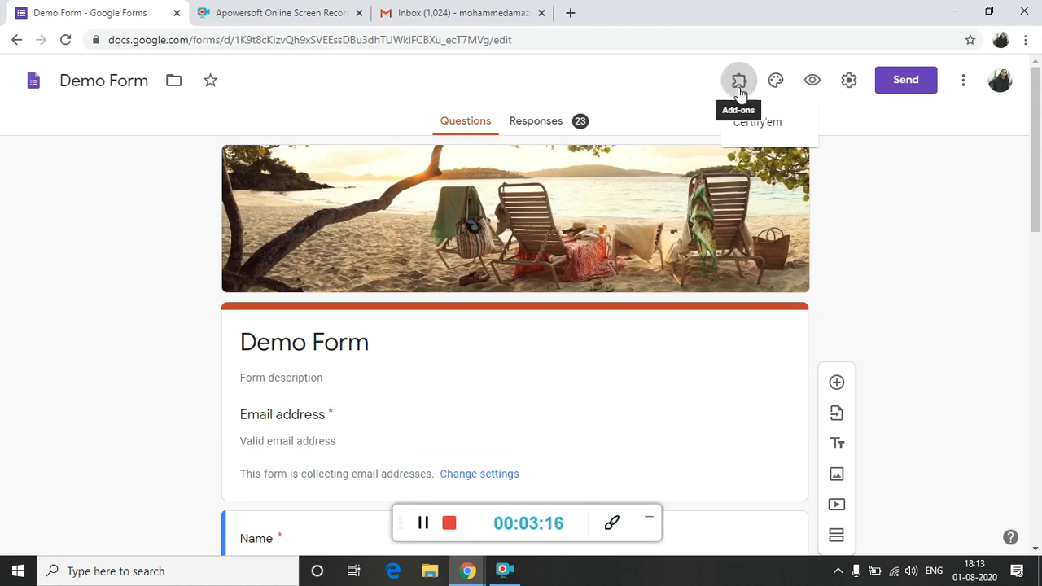
{"action": "left_click", "coordinate": [781, 141]}
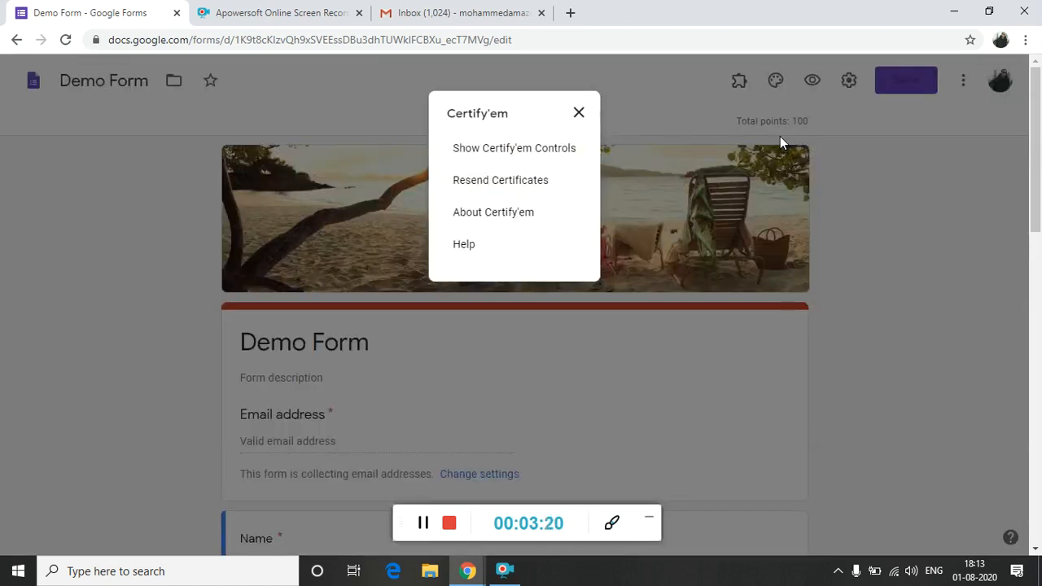
{"action": "left_click", "coordinate": [562, 150]}
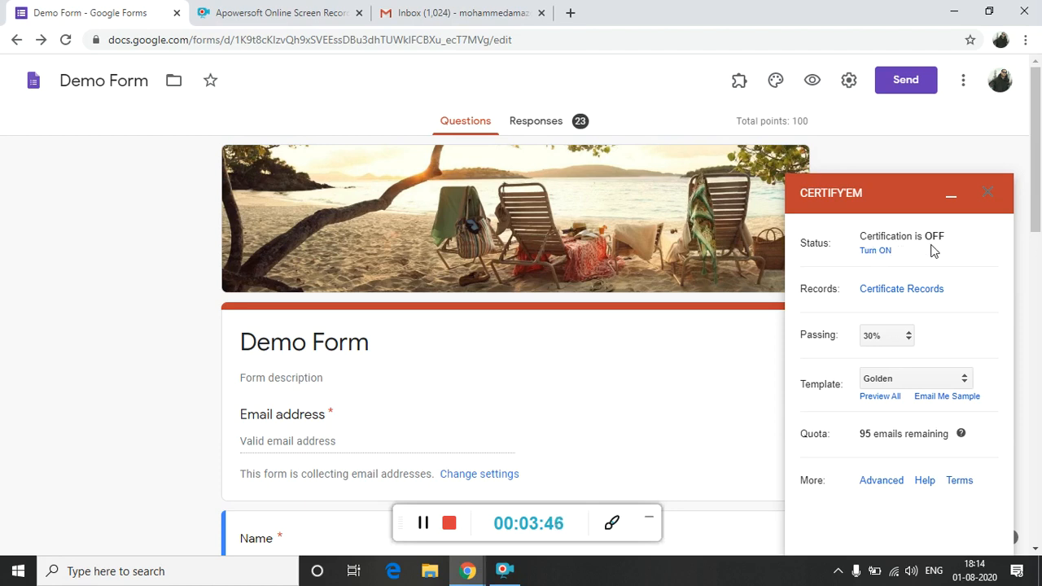
{"action": "left_click", "coordinate": [871, 253]}
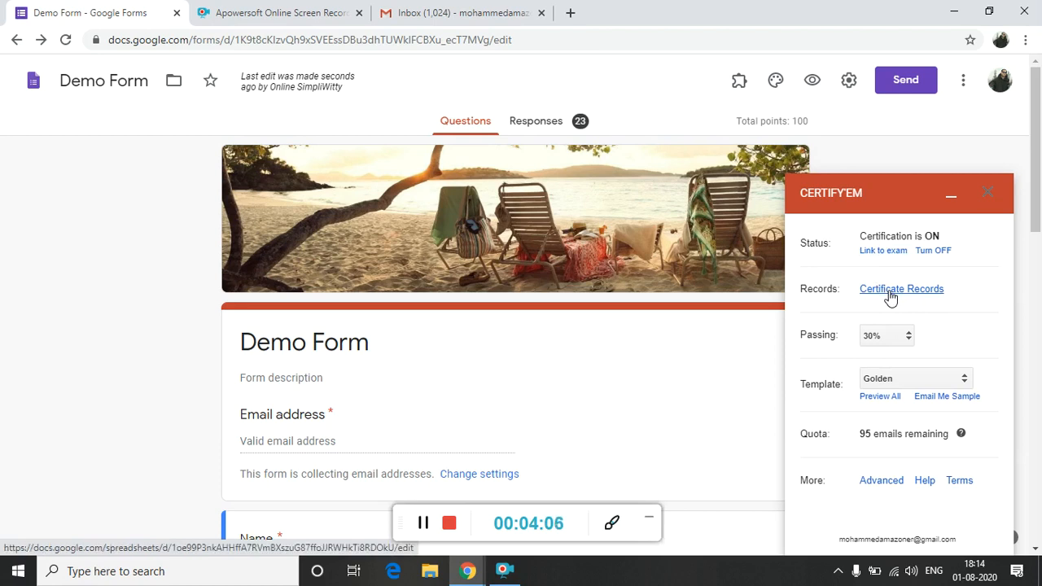
Open the form's Certify'em certificate records spreadsheet.
{"action": "left_click", "coordinate": [890, 291]}
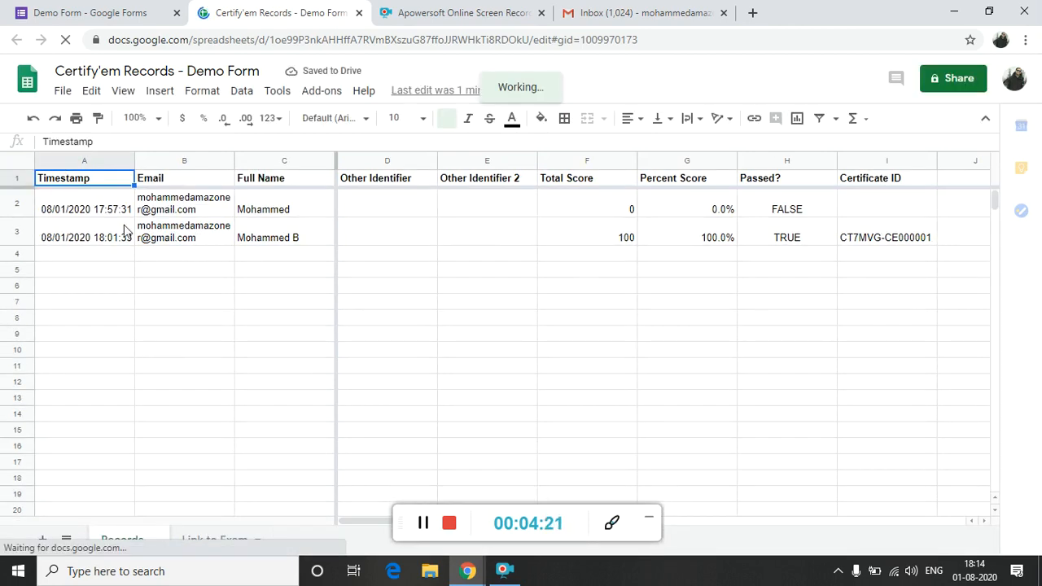
Delete the two existing response rows, 2 and 3, from the Records sheet.
{"action": "left_click", "coordinate": [22, 208]}
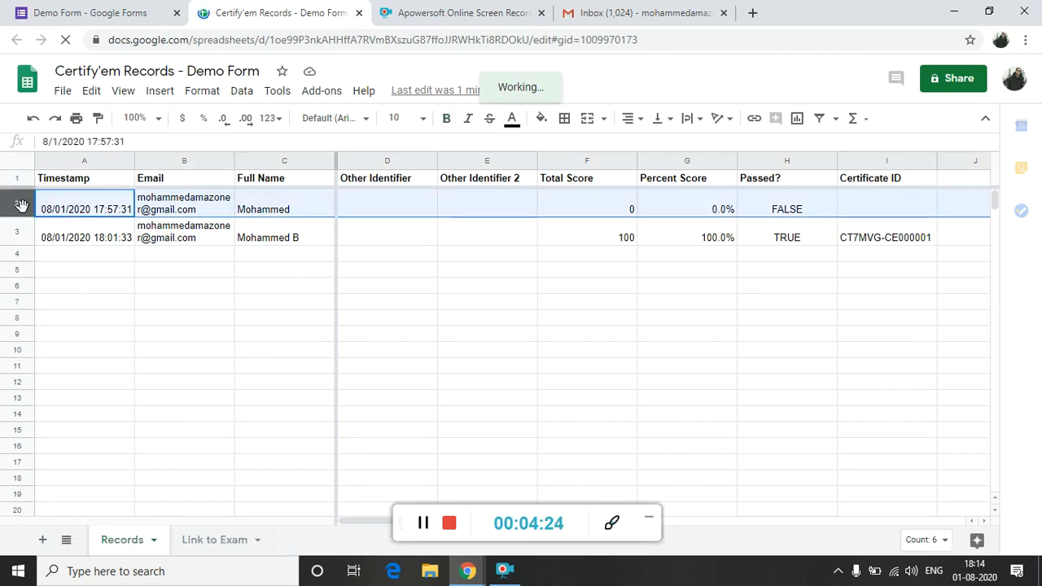
{"action": "key", "text": "shift+Down"}
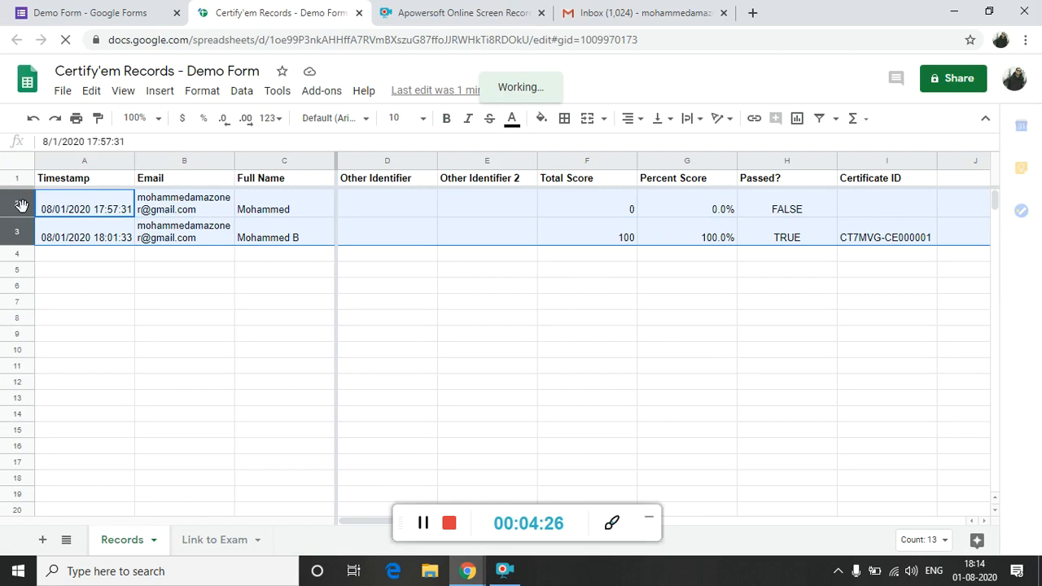
{"action": "right_click", "coordinate": [22, 204]}
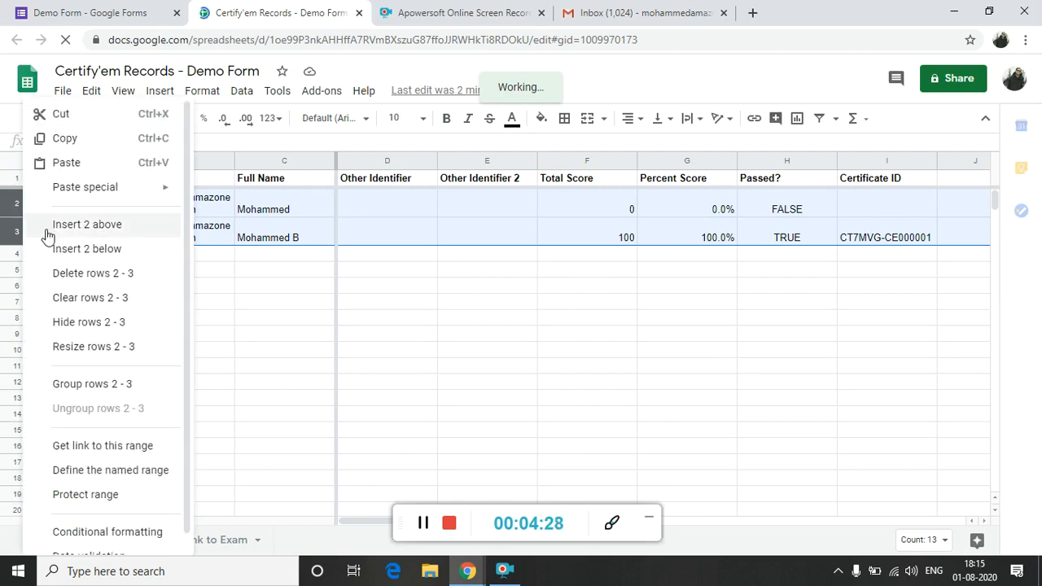
{"action": "left_click", "coordinate": [75, 277]}
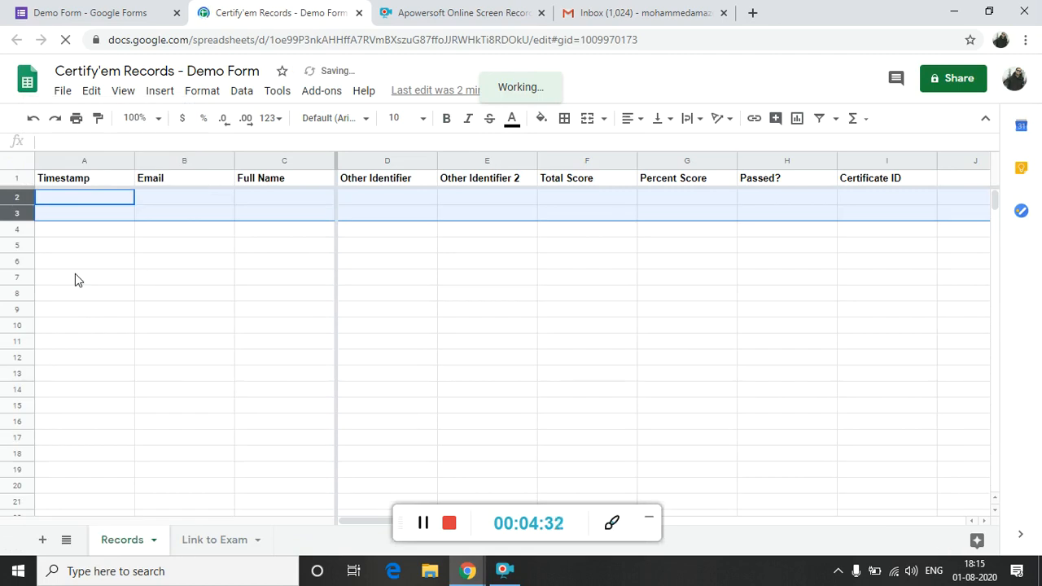
{"action": "left_click", "coordinate": [75, 277]}
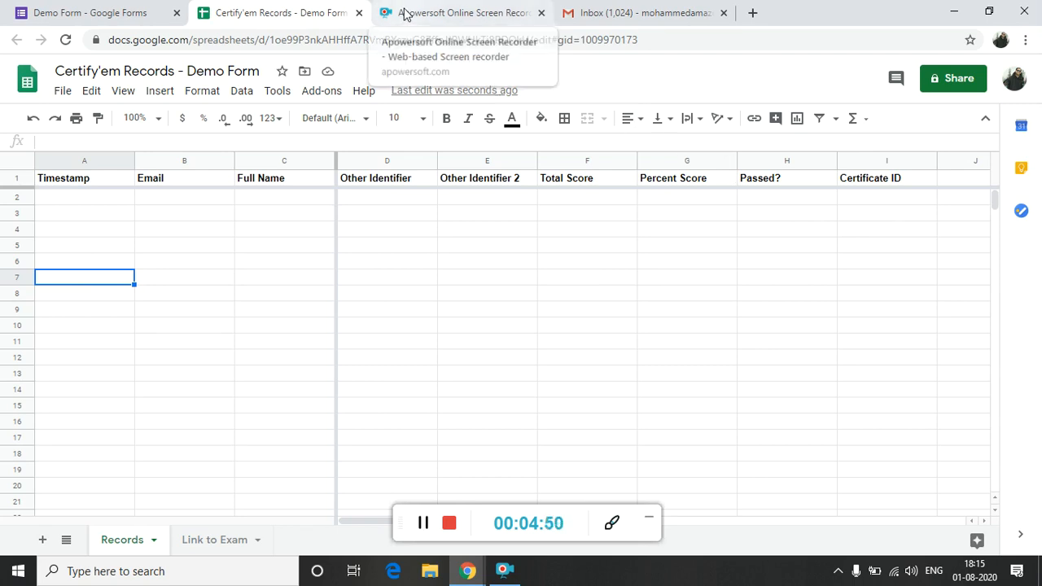
Return to the Demo Form and choose 30% as the Certify'em passing score.
{"action": "left_click", "coordinate": [134, 7]}
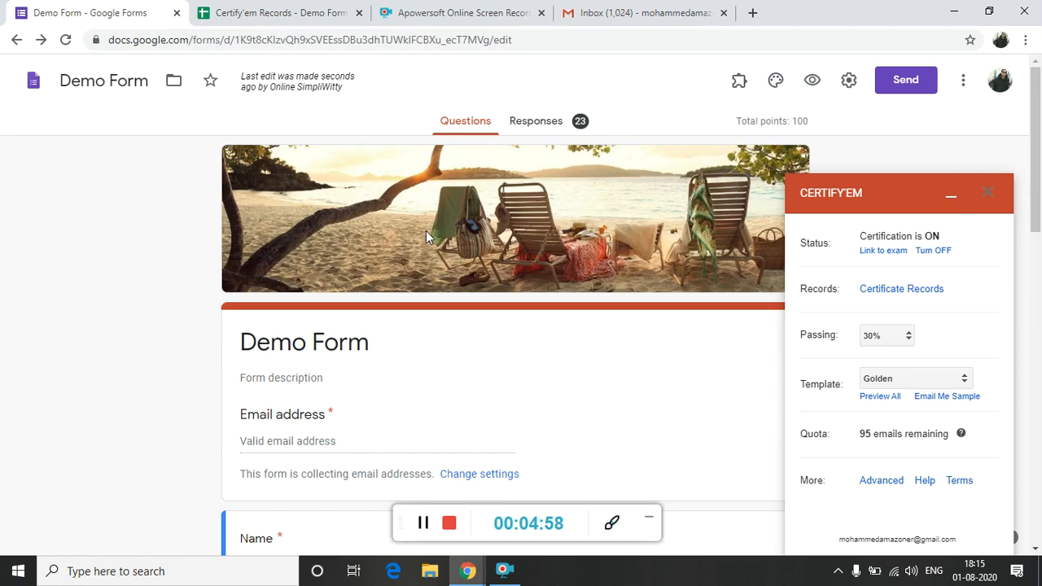
{"action": "left_click", "coordinate": [910, 338]}
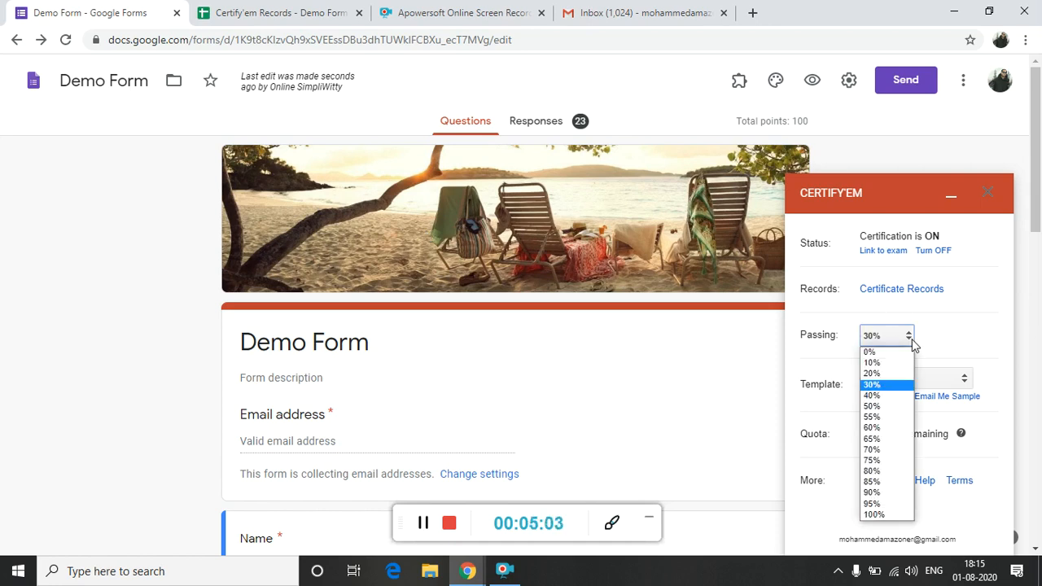
{"action": "left_click", "coordinate": [883, 386]}
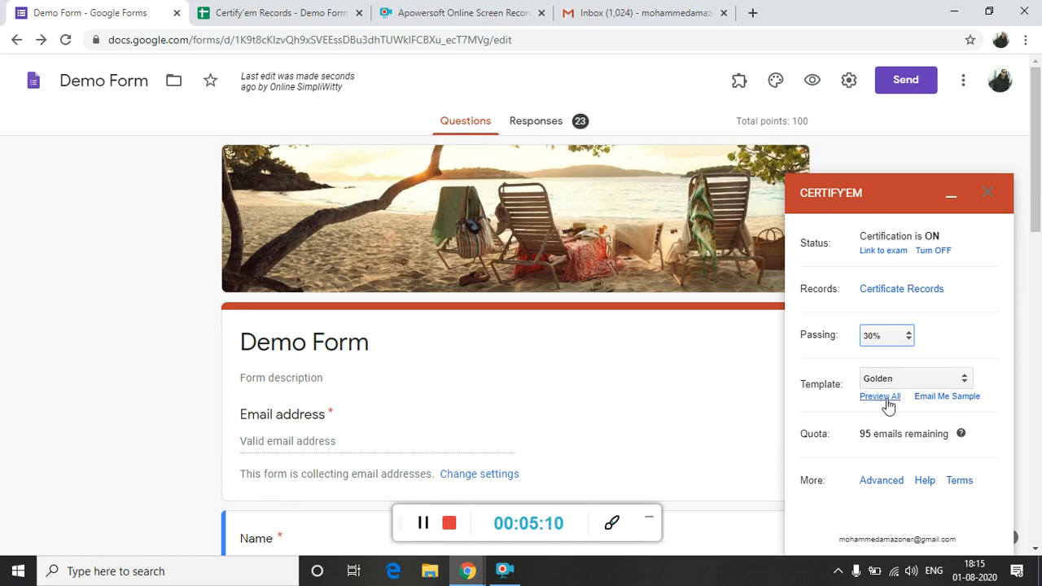
Look through the available certificate templates and their previews on the Certify'em site, then close the preview page.
{"action": "left_click", "coordinate": [917, 381]}
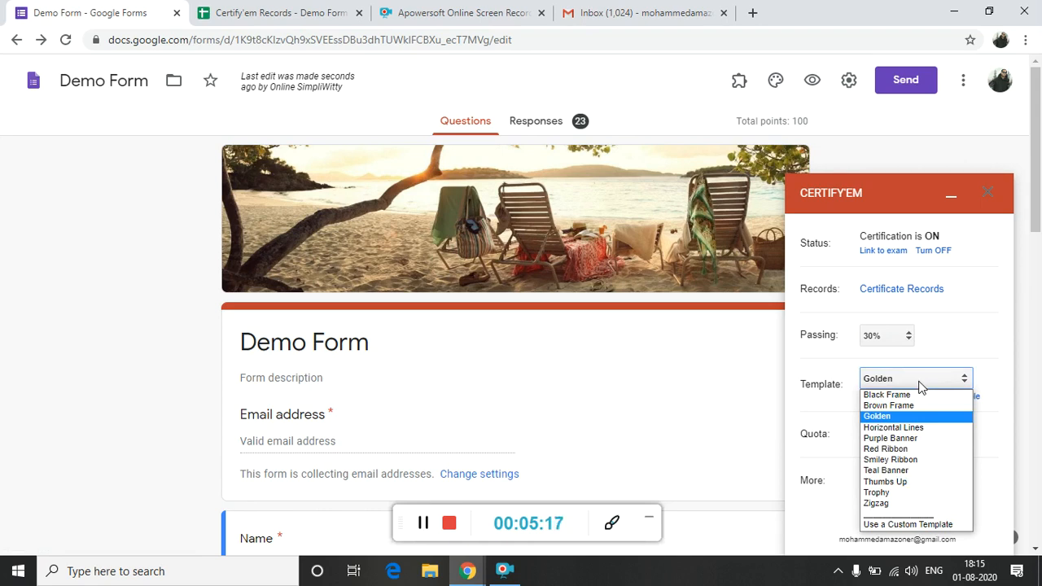
{"action": "left_click", "coordinate": [983, 355]}
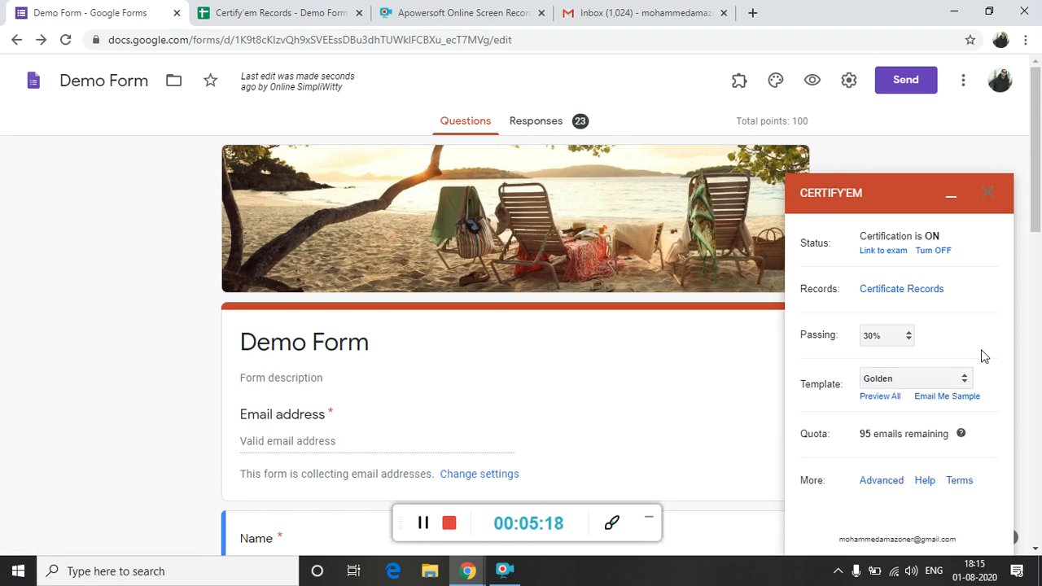
{"action": "left_click", "coordinate": [869, 399]}
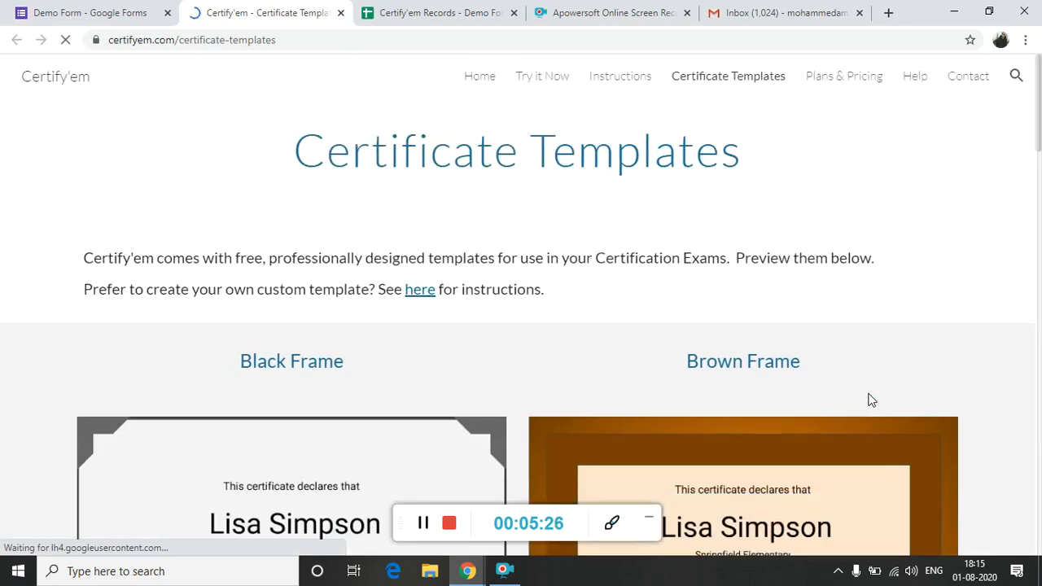
{"action": "scroll", "coordinate": [869, 399], "scroll_direction": "down", "scroll_amount": 1}
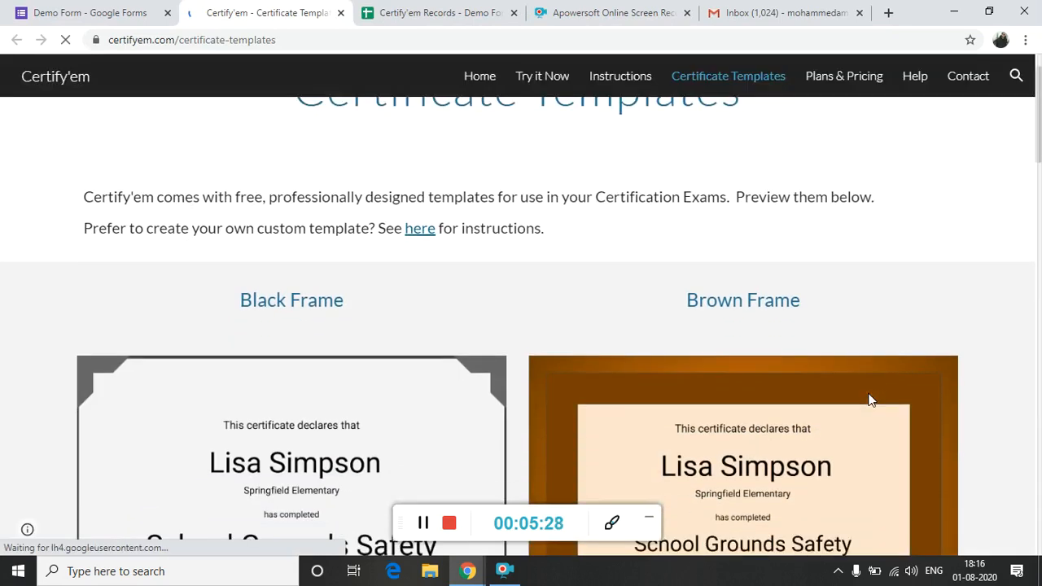
{"action": "scroll", "coordinate": [871, 400], "scroll_direction": "down", "scroll_amount": 3}
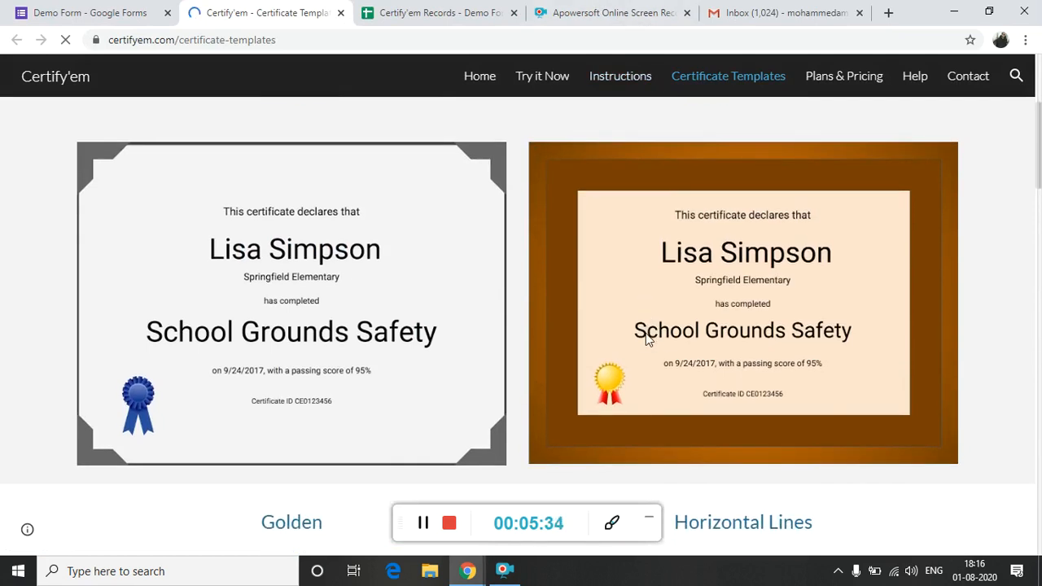
{"action": "scroll", "coordinate": [645, 338], "scroll_direction": "down", "scroll_amount": 5}
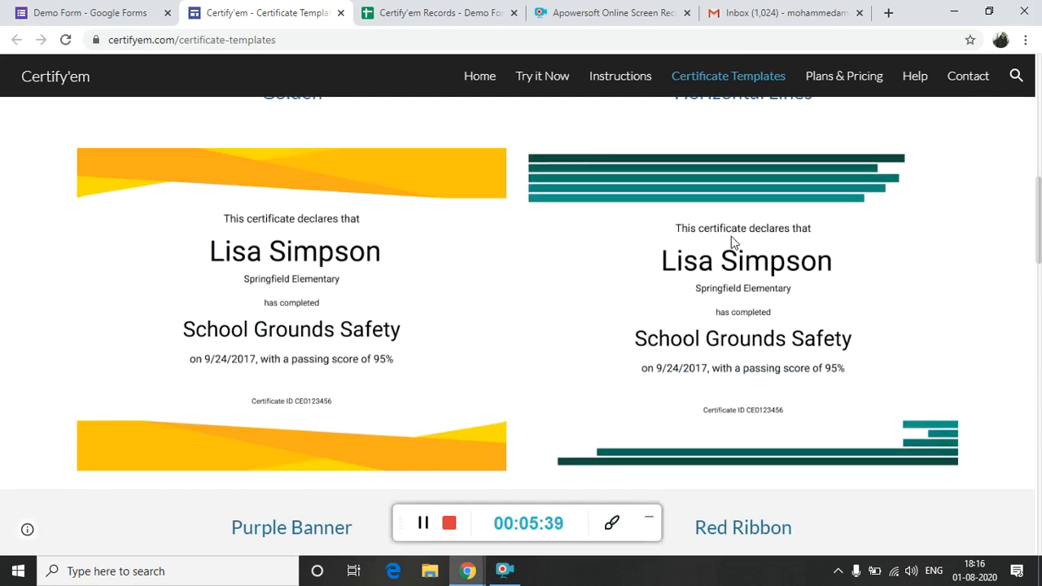
{"action": "scroll", "coordinate": [731, 236], "scroll_direction": "down", "scroll_amount": 3}
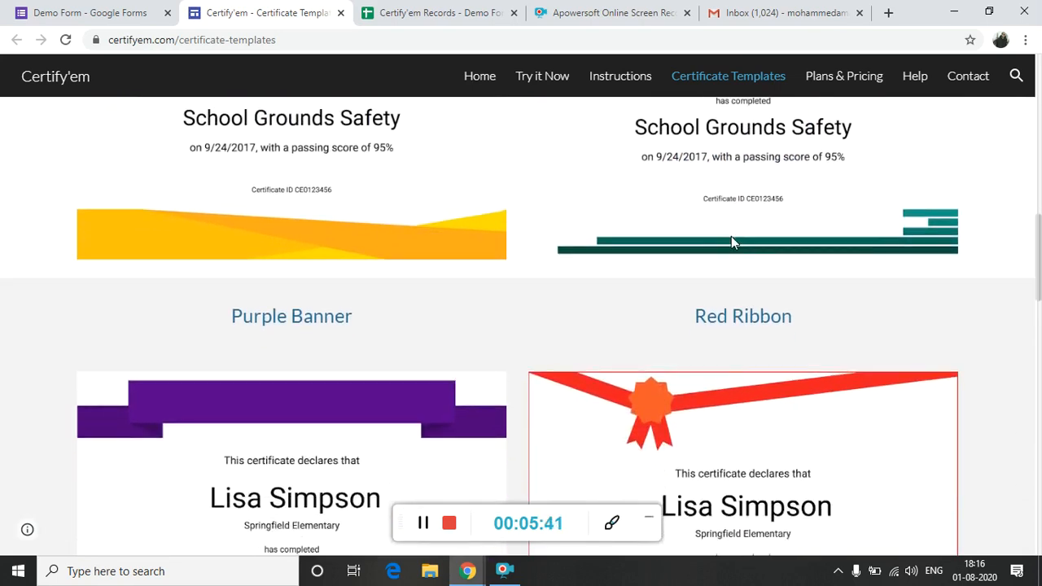
{"action": "scroll", "coordinate": [731, 236], "scroll_direction": "down", "scroll_amount": 3}
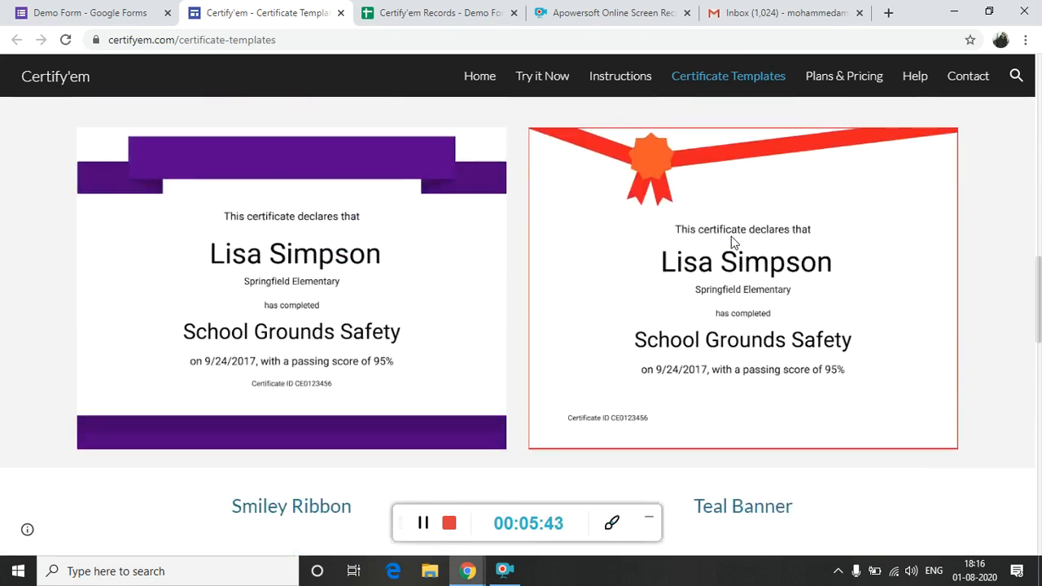
{"action": "scroll", "coordinate": [731, 236], "scroll_direction": "down", "scroll_amount": 1}
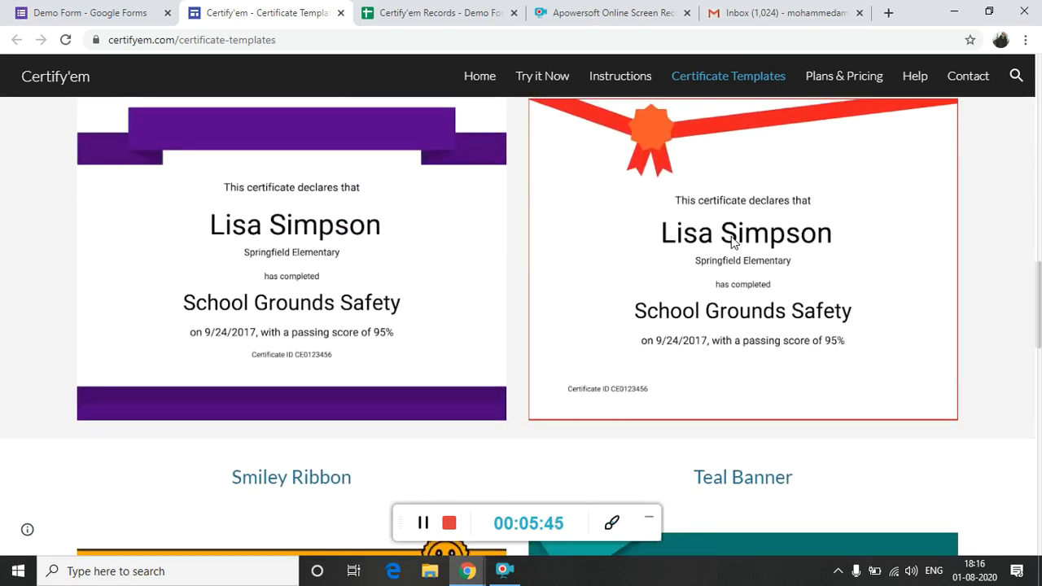
{"action": "scroll", "coordinate": [731, 240], "scroll_direction": "up", "scroll_amount": 1}
{"action": "scroll", "coordinate": [730, 240], "scroll_direction": "down", "scroll_amount": 7}
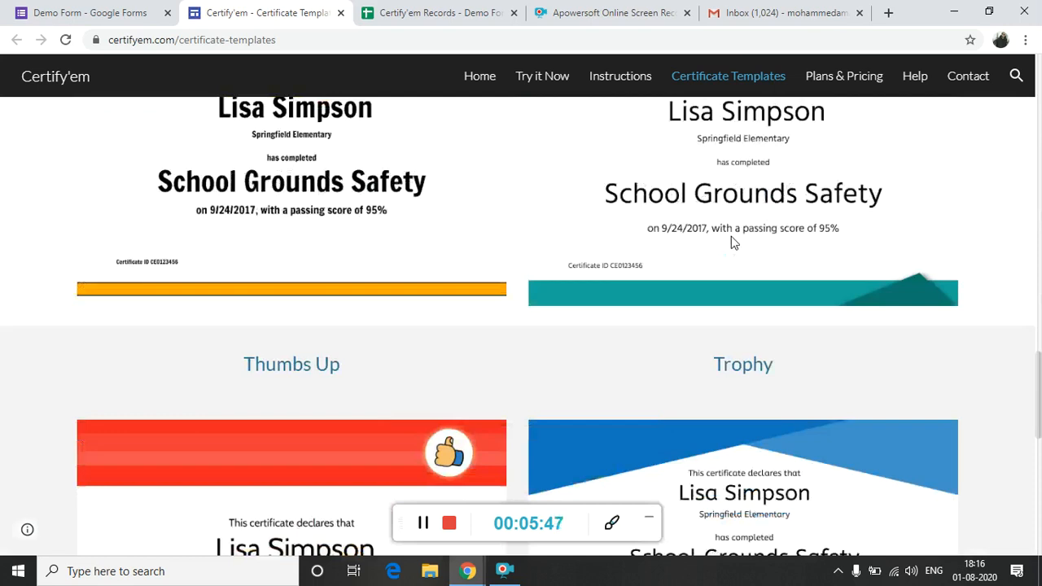
{"action": "scroll", "coordinate": [731, 236], "scroll_direction": "down", "scroll_amount": 4}
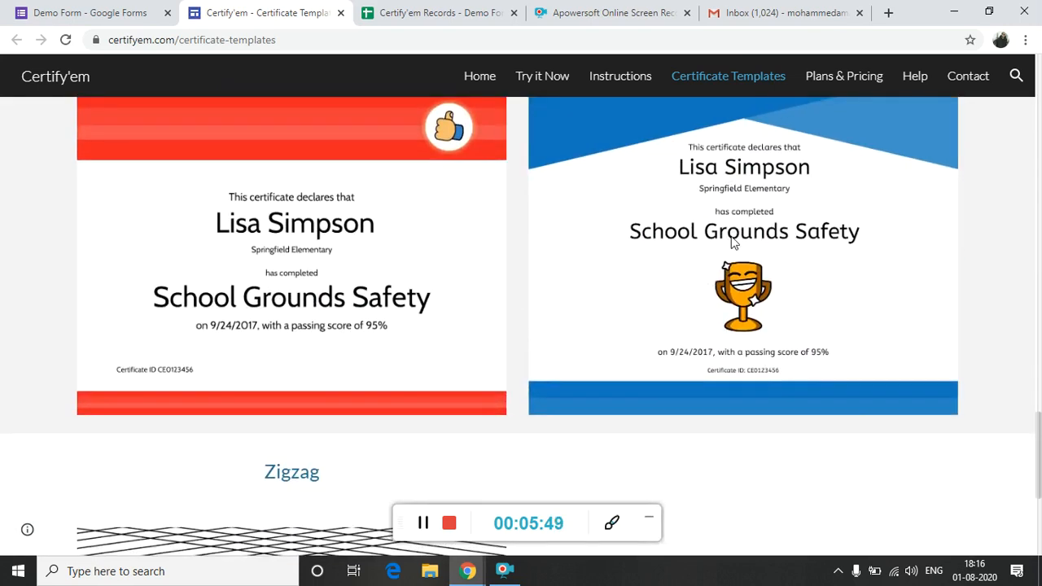
{"action": "scroll", "coordinate": [731, 236], "scroll_direction": "down", "scroll_amount": 1}
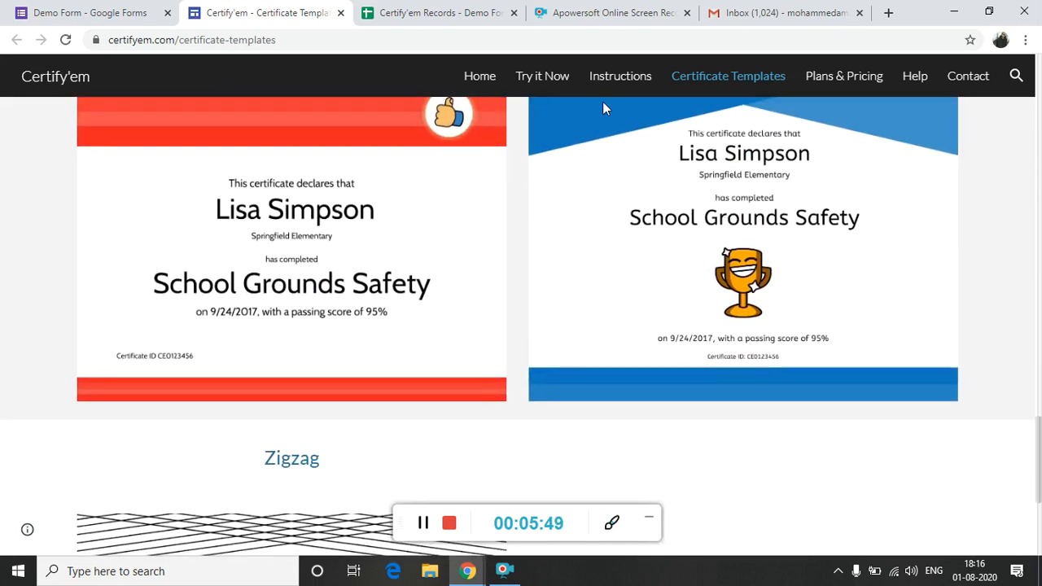
{"action": "left_click", "coordinate": [340, 13]}
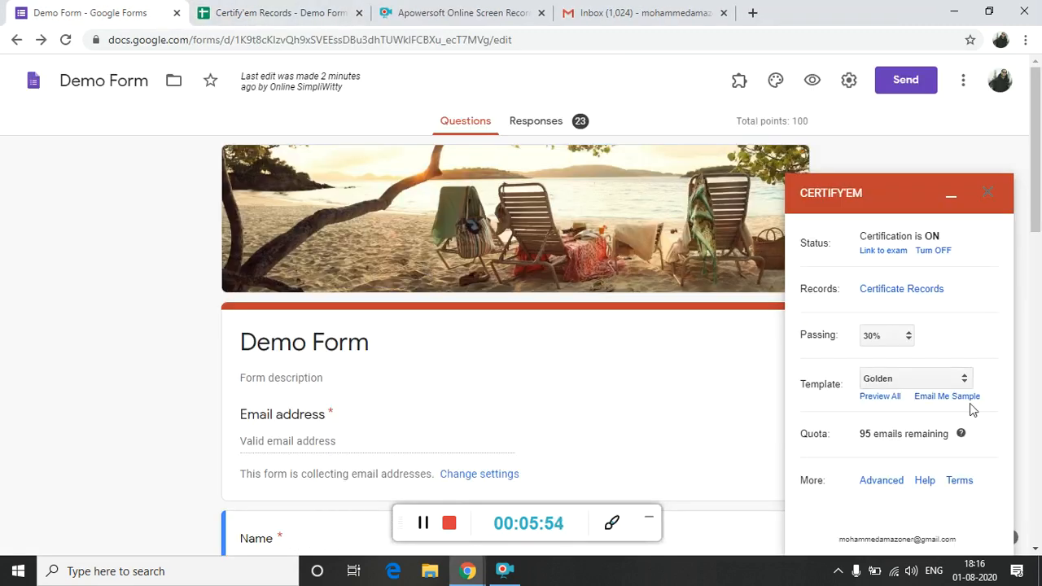
Set the certificate template to Red Ribbon.
{"action": "left_click", "coordinate": [942, 386]}
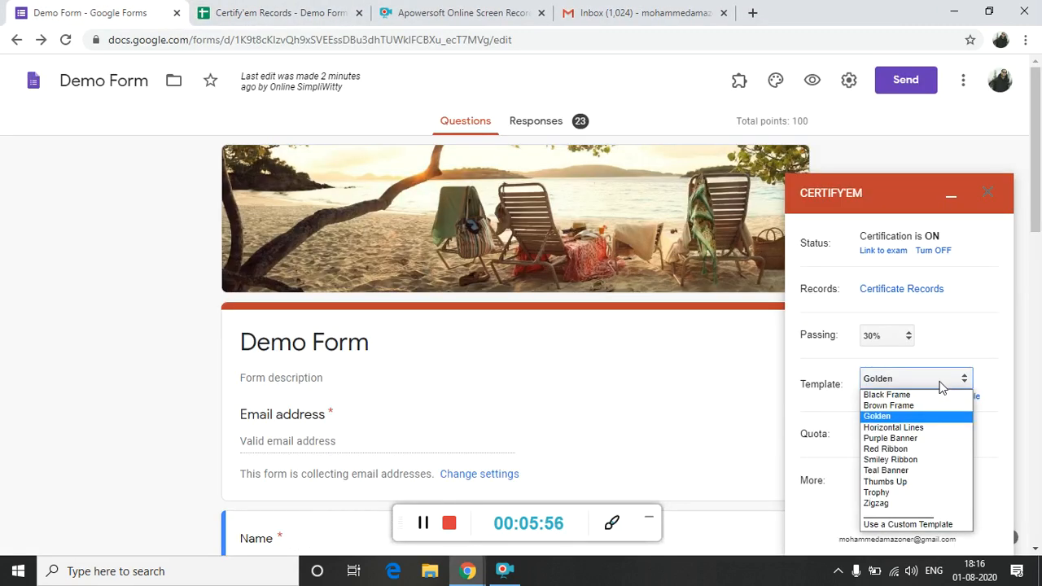
{"action": "left_click", "coordinate": [910, 448]}
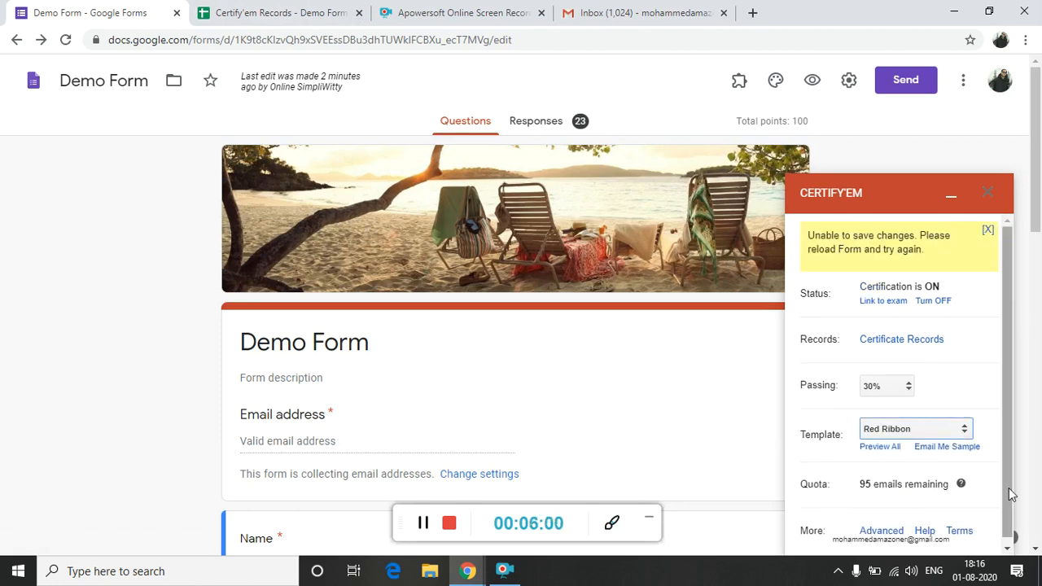
Open Certify'em's advanced options and review the exam and email options down to the failed-exam email.
{"action": "left_click", "coordinate": [1011, 549]}
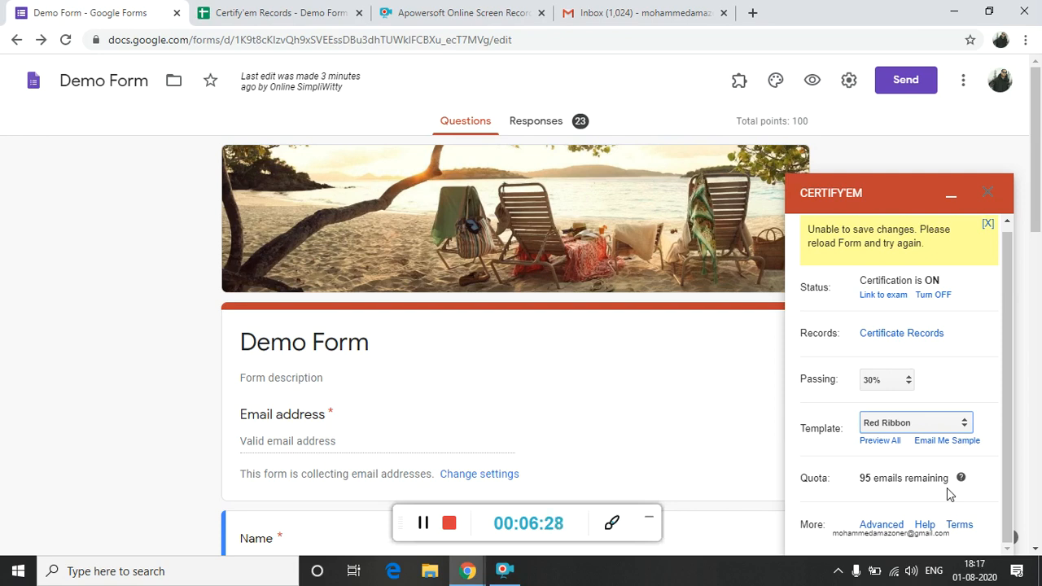
{"action": "left_click", "coordinate": [1009, 551]}
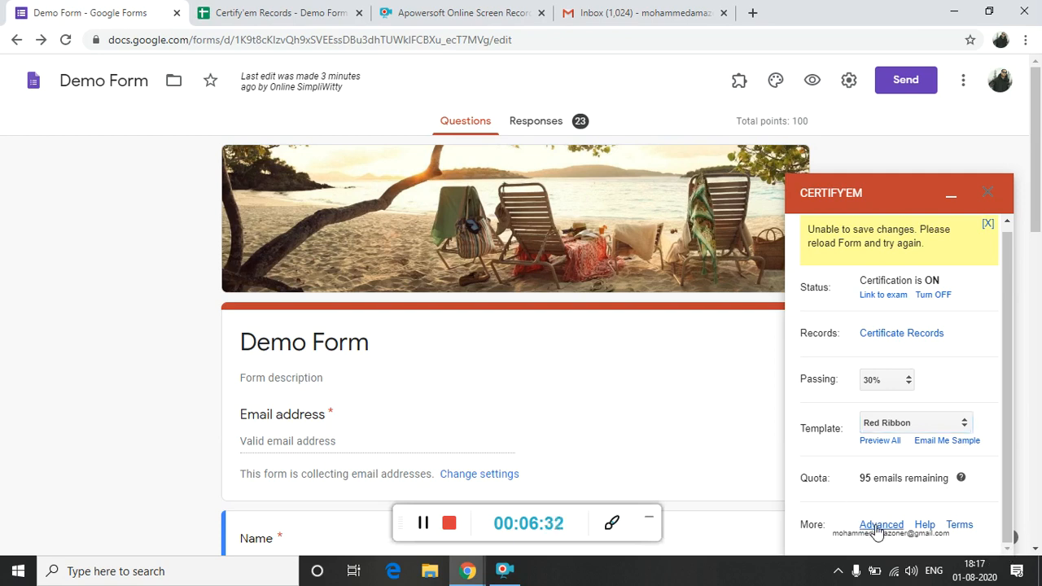
{"action": "left_click", "coordinate": [876, 526]}
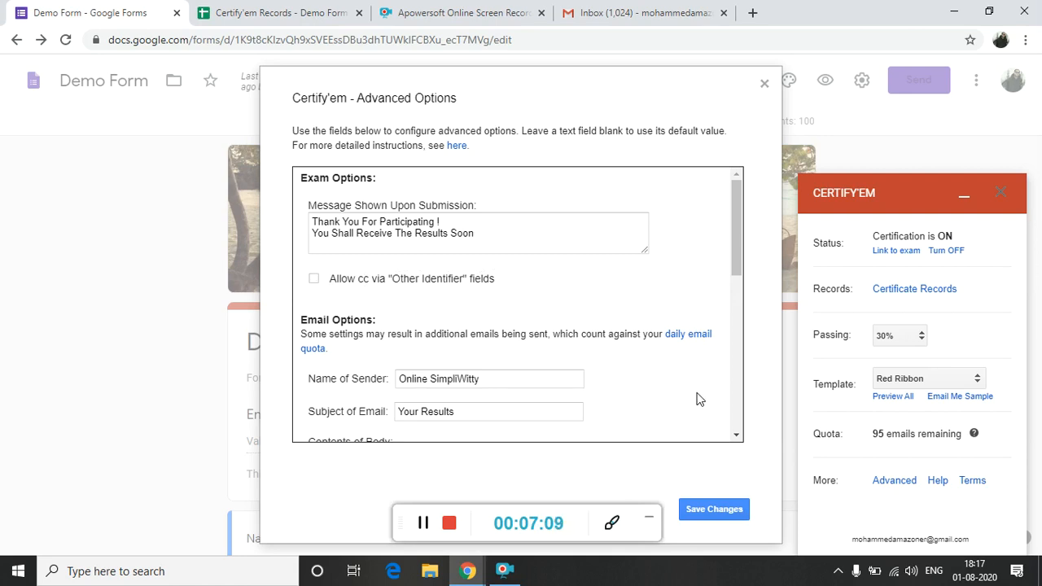
{"action": "scroll", "coordinate": [696, 399], "scroll_direction": "down", "scroll_amount": 2}
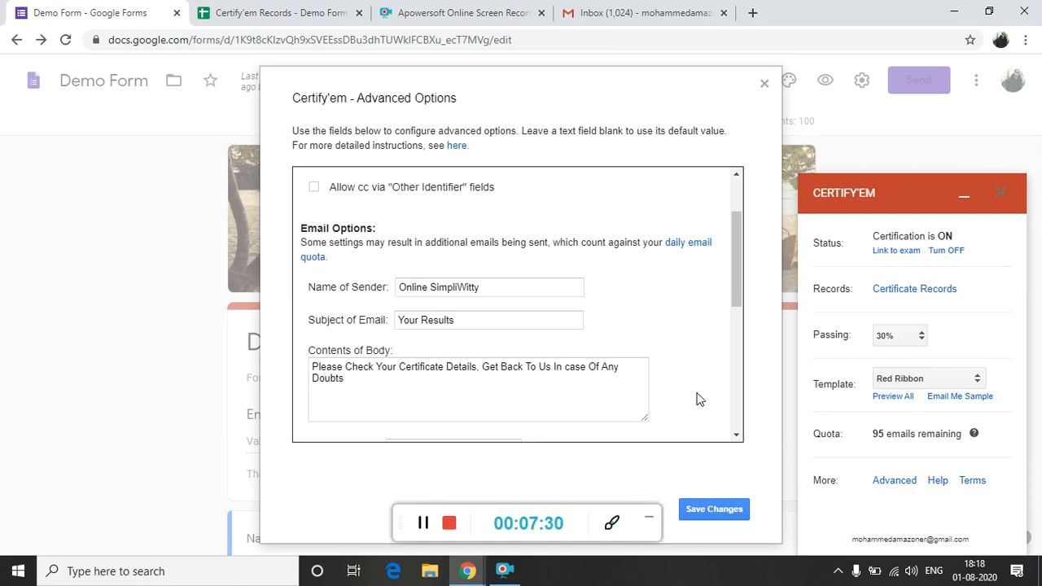
{"action": "left_click", "coordinate": [736, 436]}
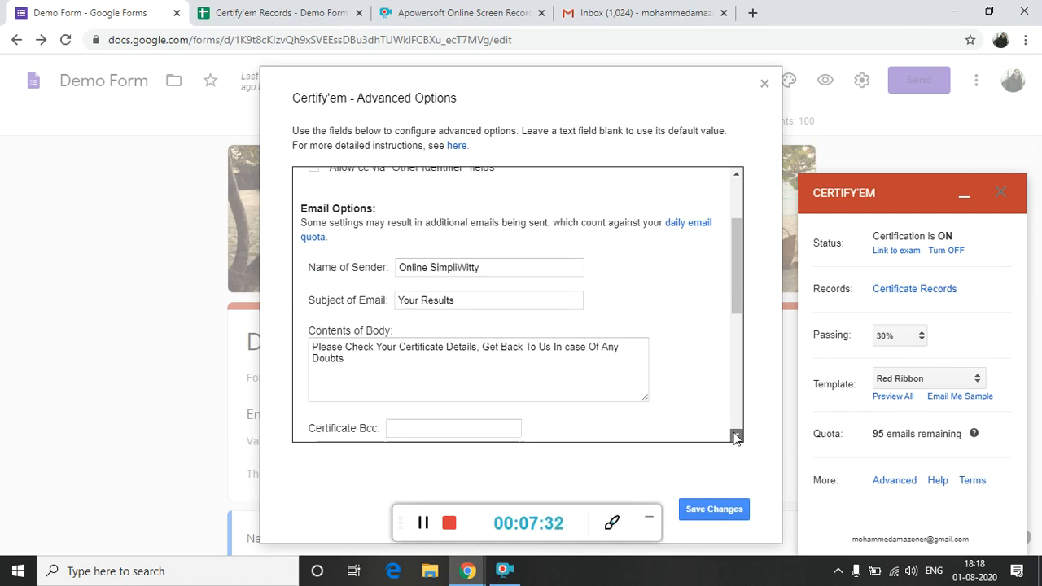
{"action": "left_click", "coordinate": [736, 436]}
{"action": "left_click", "coordinate": [736, 436]}
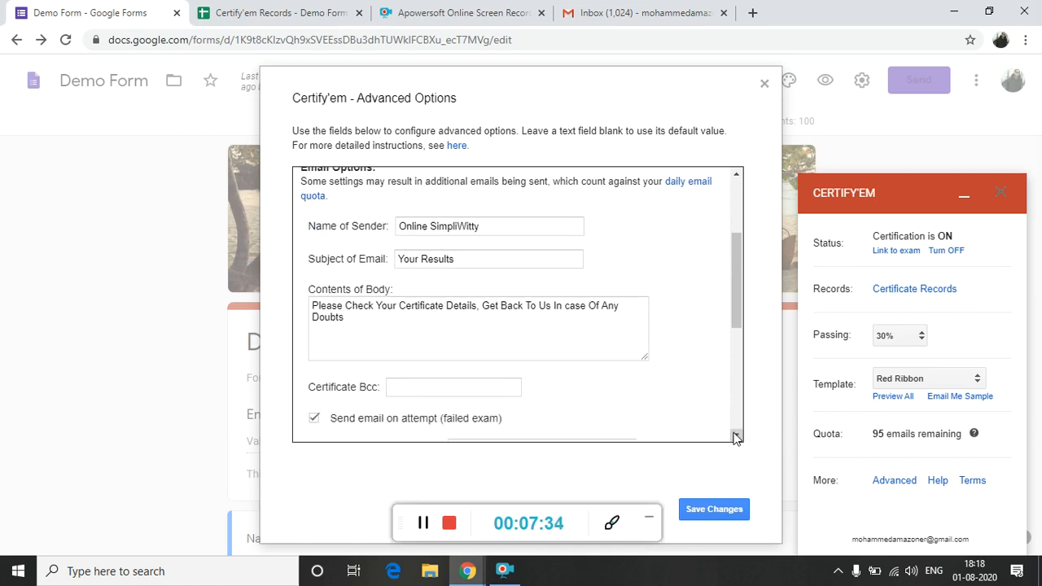
{"action": "left_click", "coordinate": [735, 436]}
{"action": "left_click", "coordinate": [736, 436]}
{"action": "left_click", "coordinate": [735, 436]}
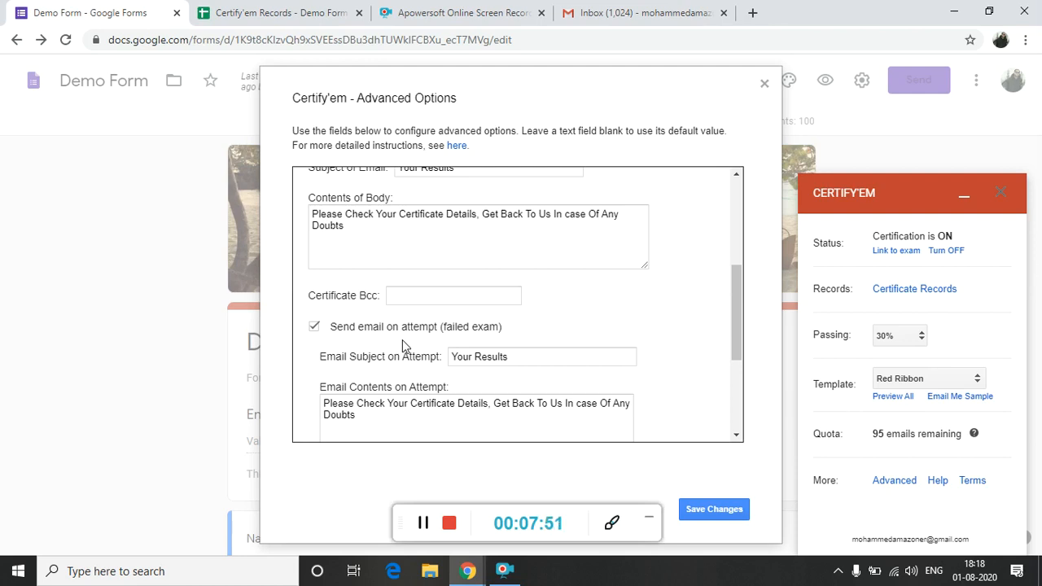
{"action": "scroll", "coordinate": [406, 355], "scroll_direction": "down", "scroll_amount": 1}
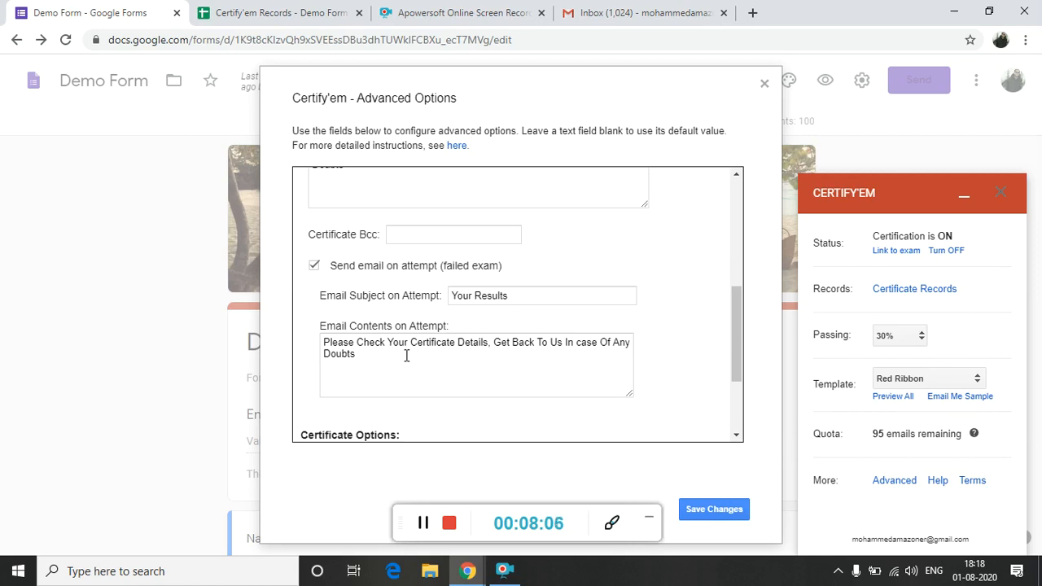
Replace the failed-exam email contents with "Sorry For Not Clearing The Exam, Better Luck Next Time".
{"action": "triple_click", "coordinate": [491, 341]}
{"action": "type", "text": "So"}
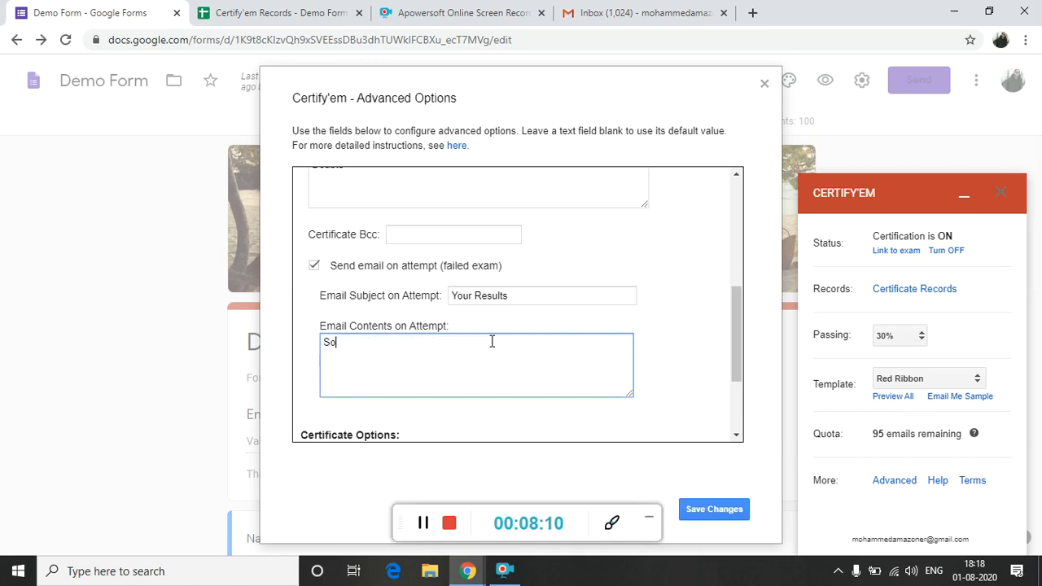
{"action": "type", "text": "rry For NotClearing"}
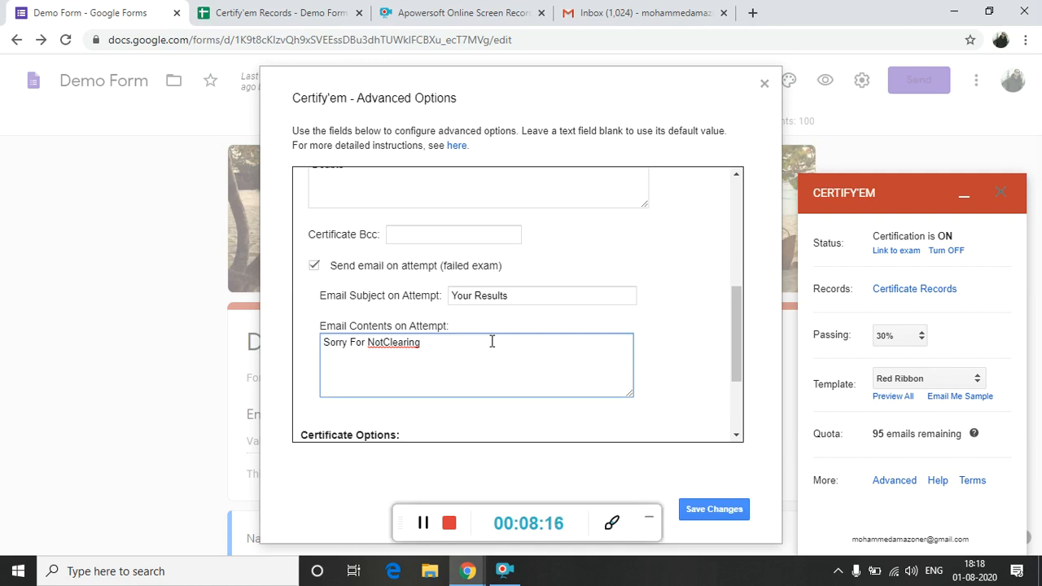
{"action": "key", "text": "Left"}
{"action": "key", "text": "Left"}
{"action": "key", "text": "Left"}
{"action": "key", "text": "Left"}
{"action": "key", "text": "Left"}
{"action": "key", "text": "Left"}
{"action": "key", "text": "Left"}
{"action": "key", "text": "Left"}
{"action": "key", "text": "Left"}
{"action": "key", "text": "End"}
{"action": "type", "text": "The Ex"}
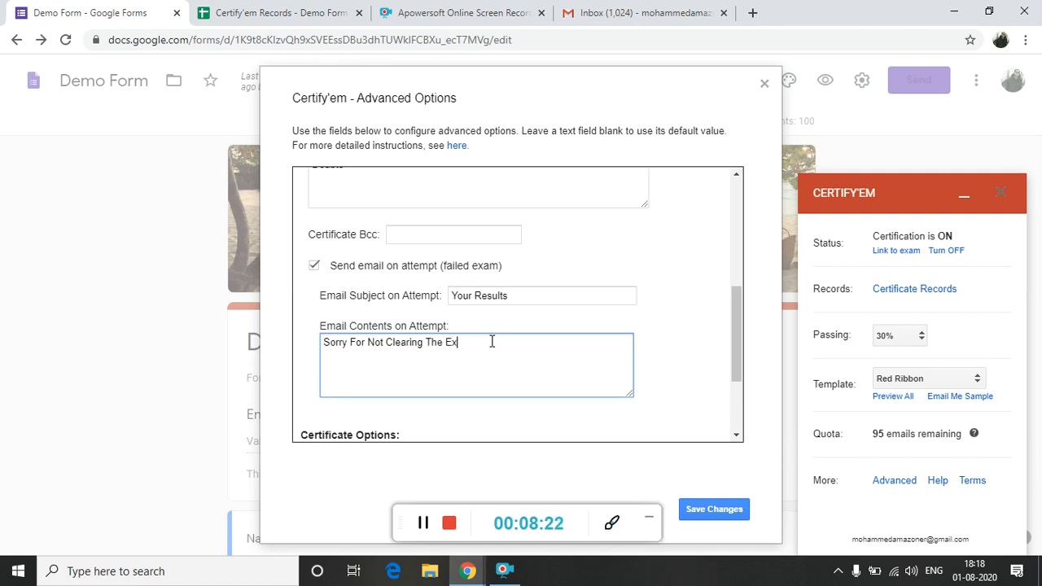
{"action": "type", "text": "am, BetterLuck Next Time"}
{"action": "key", "text": "Left"}
{"action": "key", "text": "Left"}
{"action": "key", "text": "Left"}
{"action": "key", "text": "Left"}
{"action": "key", "text": "Left"}
{"action": "key", "text": "Left"}
{"action": "key", "text": "Left"}
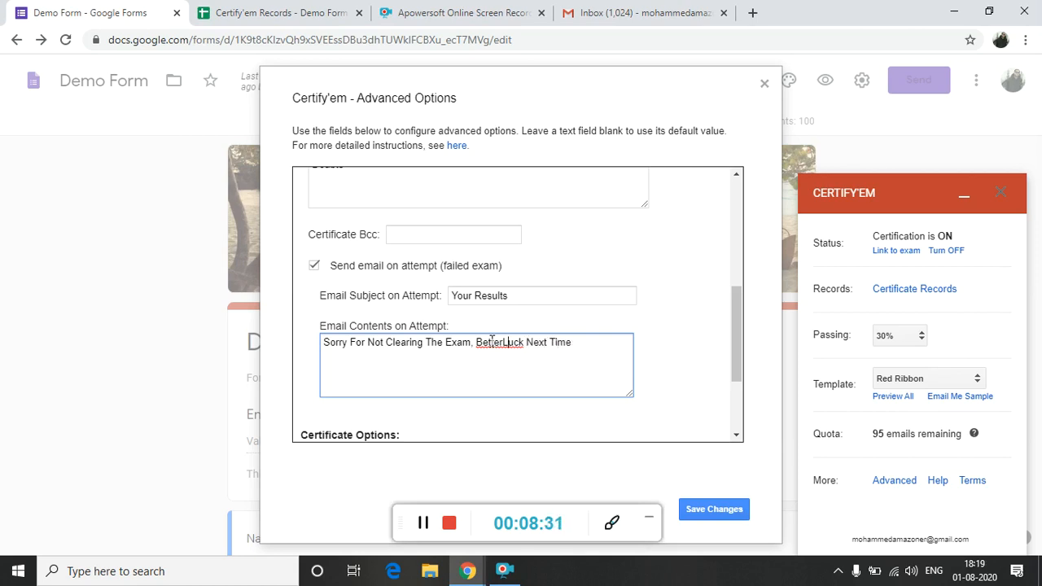
{"action": "key", "text": "Left"}
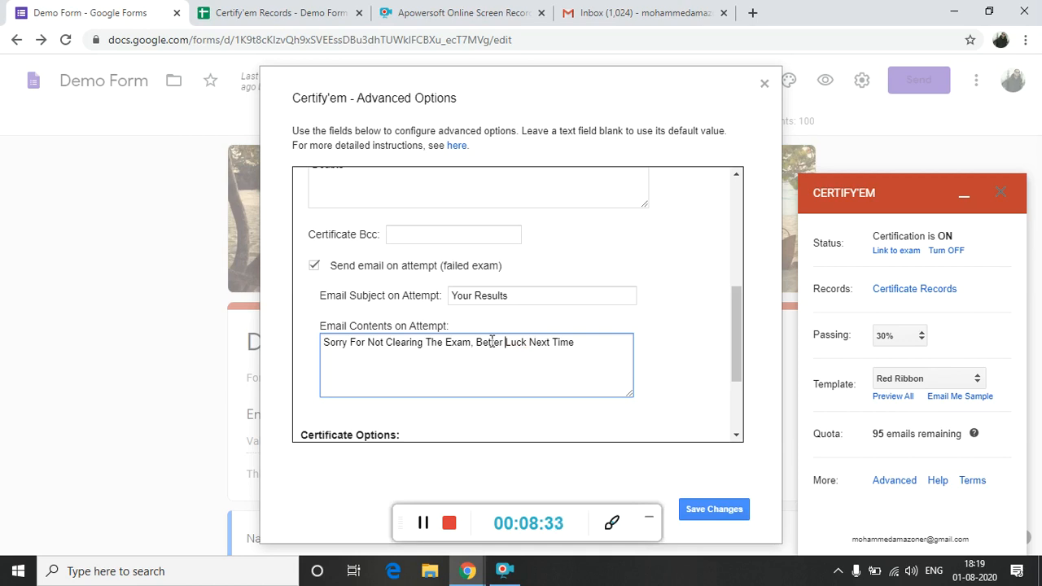
Choose Email (typical) as the way certificates are shared and save the advanced options.
{"action": "left_click", "coordinate": [736, 436]}
{"action": "left_click", "coordinate": [736, 435]}
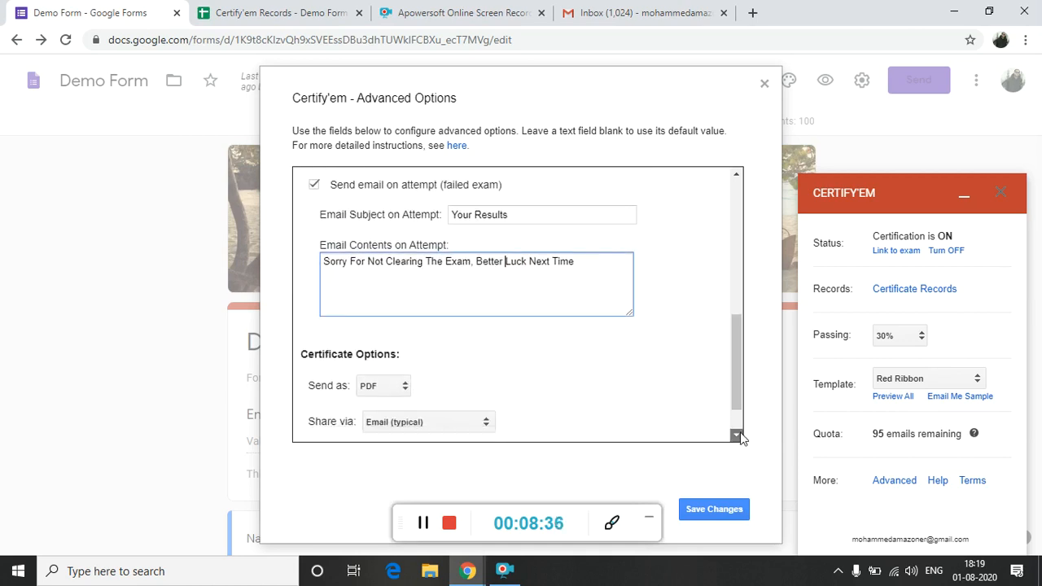
{"action": "left_click", "coordinate": [736, 435]}
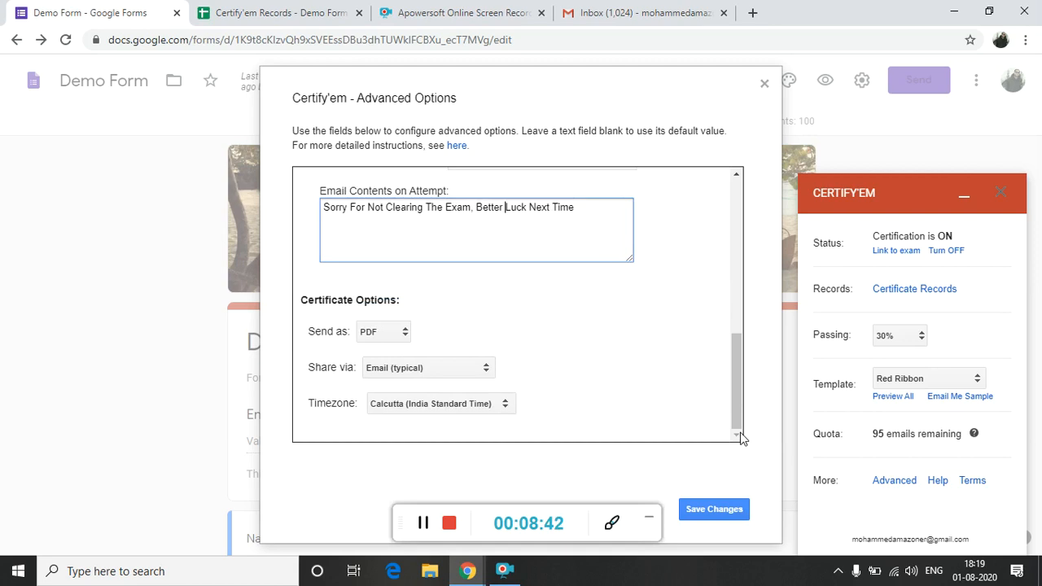
{"action": "left_click", "coordinate": [419, 371]}
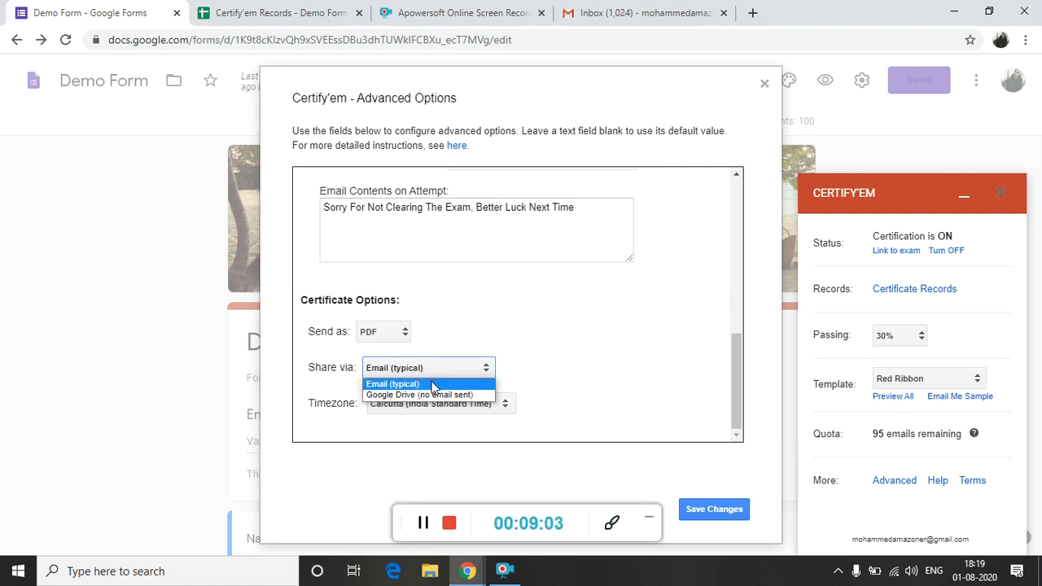
{"action": "left_click", "coordinate": [432, 385]}
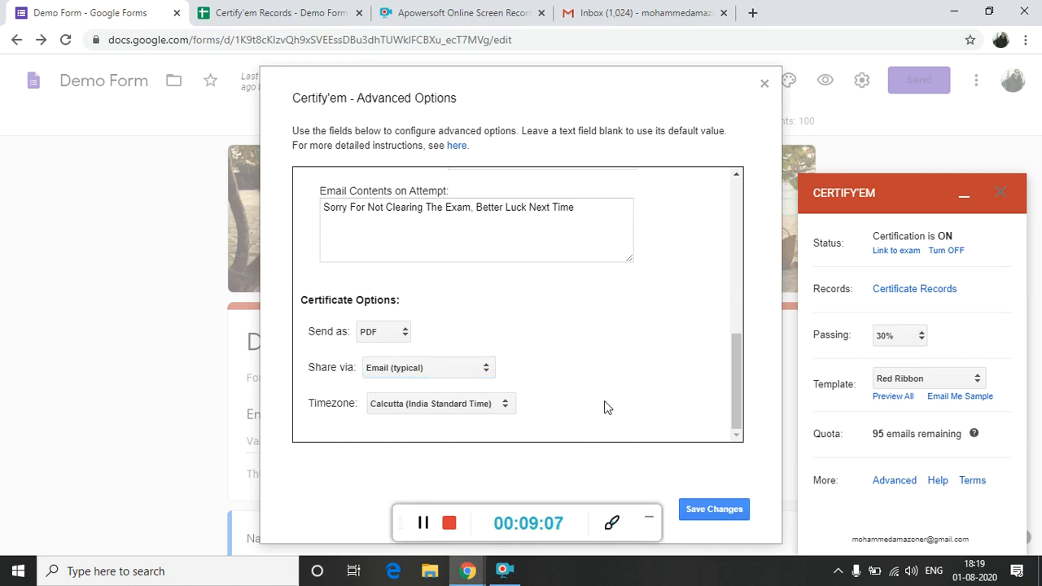
{"action": "left_click", "coordinate": [716, 509]}
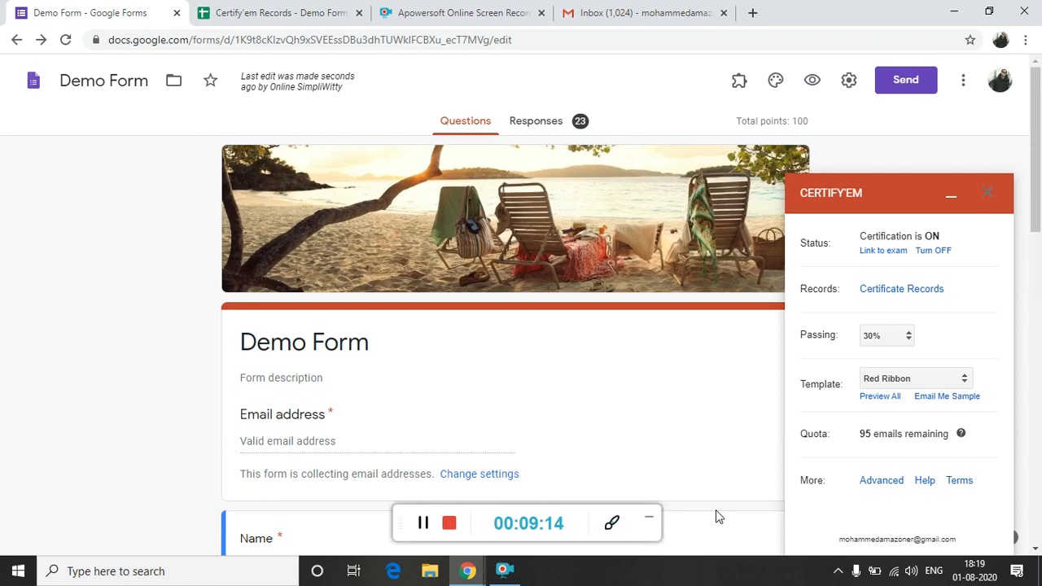
Close the Certify'em panel and check the Steps slide in the presentation before returning to the Demo Form.
{"action": "left_click", "coordinate": [988, 198]}
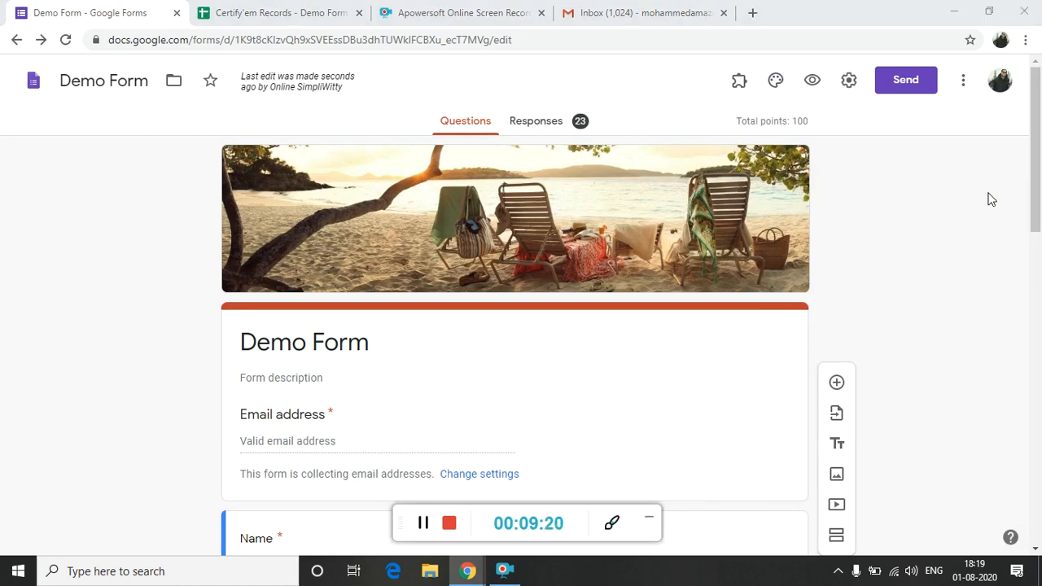
{"action": "key", "text": "alt+Tab"}
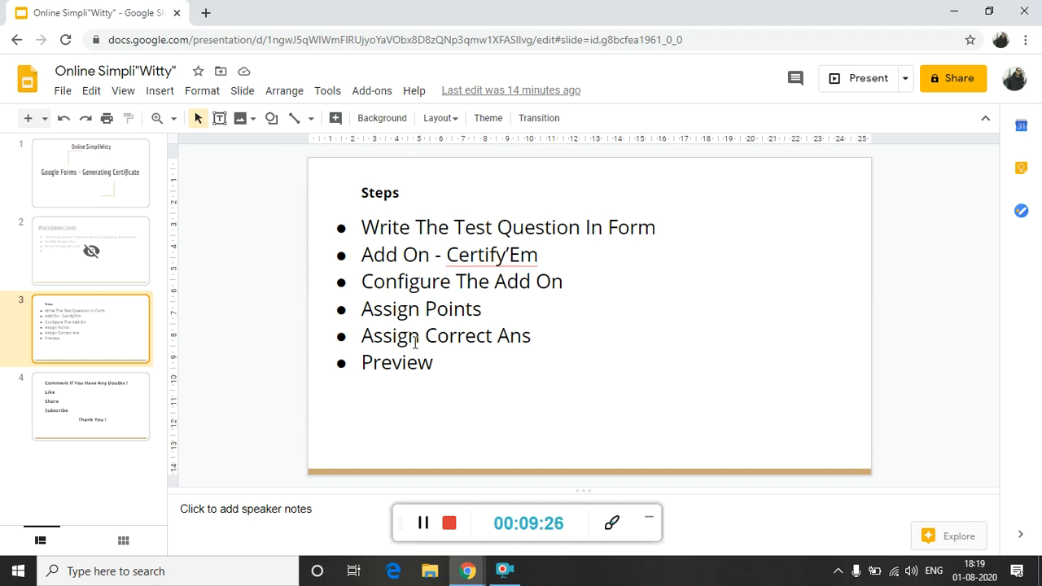
{"action": "key", "text": "alt+Tab"}
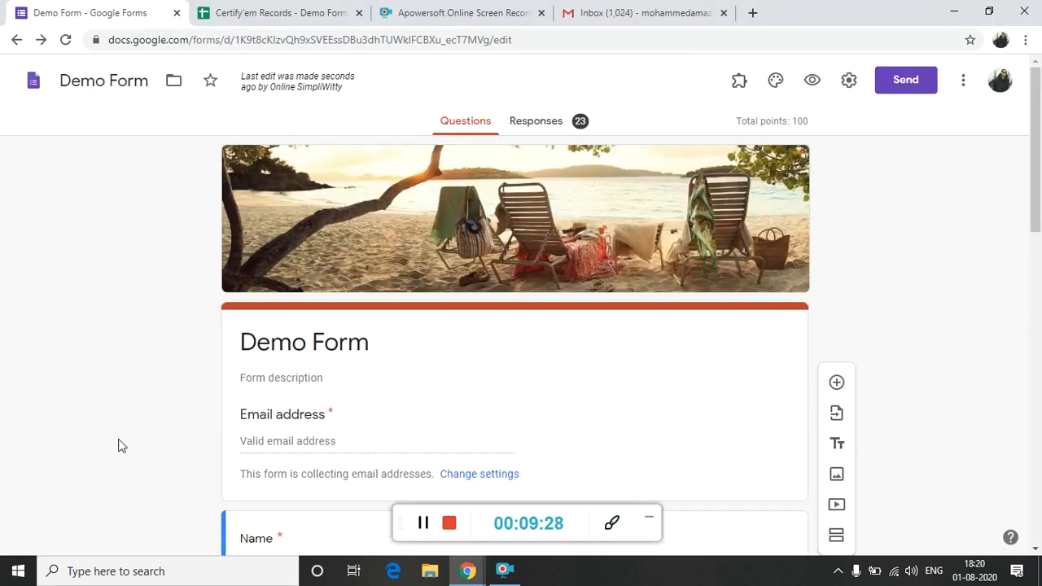
In the second planet question's answer key, try toggling Venus and Jupiter as correct answers, leaving only Venus marked.
{"action": "scroll", "coordinate": [118, 445], "scroll_direction": "down", "scroll_amount": 3}
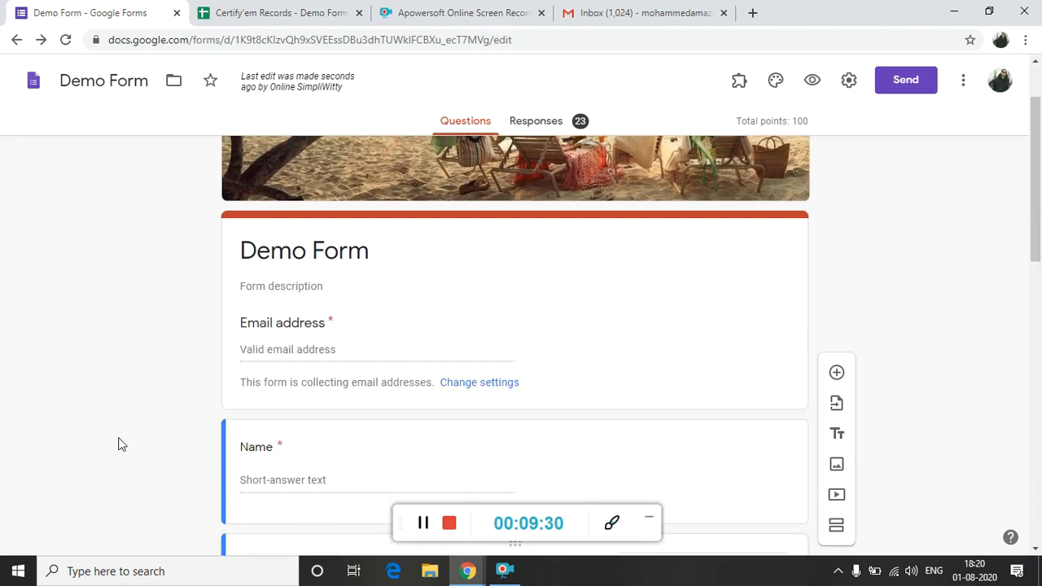
{"action": "scroll", "coordinate": [118, 444], "scroll_direction": "down", "scroll_amount": 3}
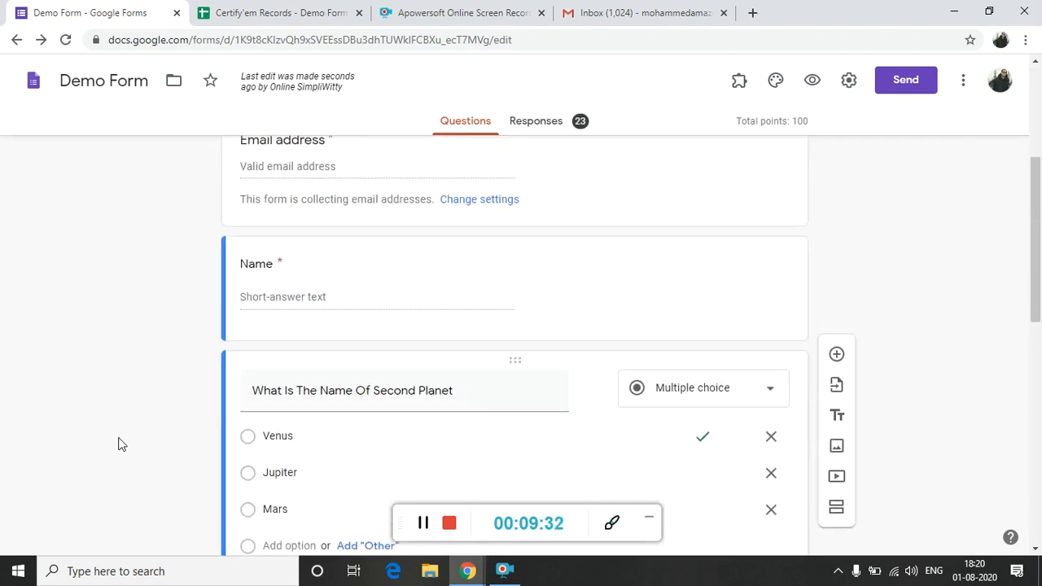
{"action": "scroll", "coordinate": [118, 445], "scroll_direction": "down", "scroll_amount": 1}
{"action": "scroll", "coordinate": [118, 445], "scroll_direction": "down", "scroll_amount": 1}
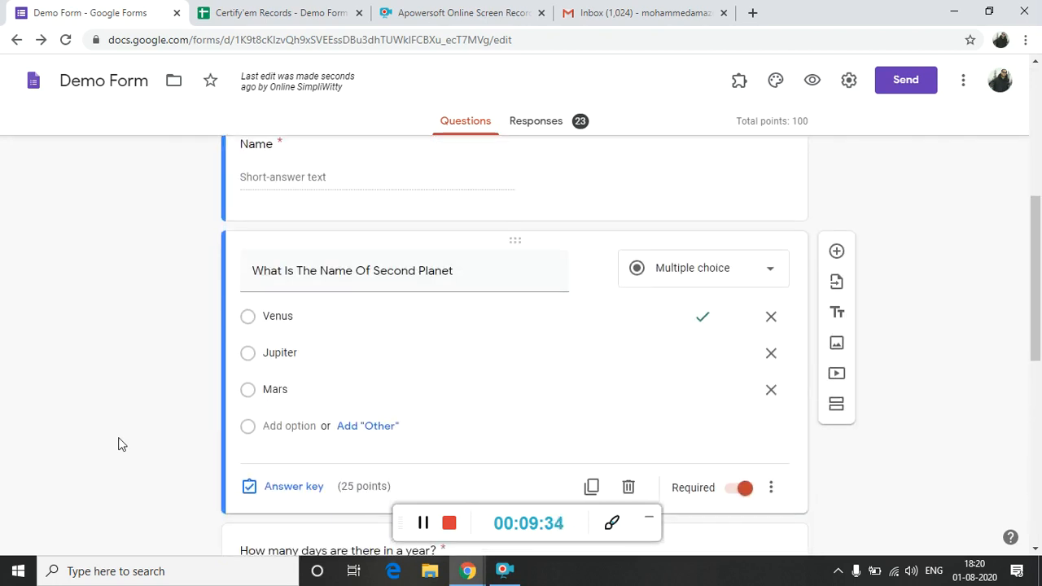
{"action": "mouse_move", "coordinate": [421, 267]}
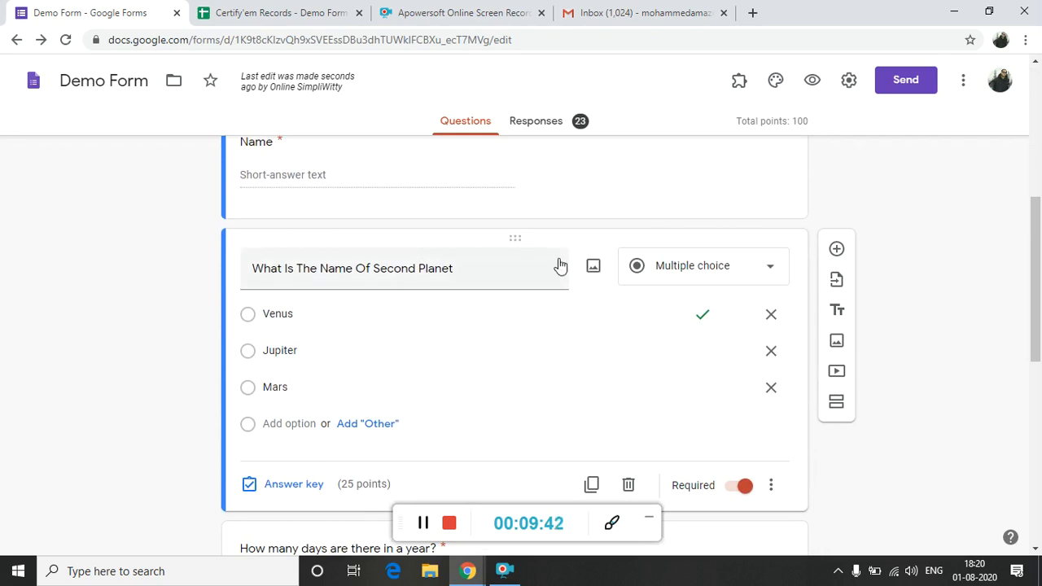
{"action": "left_click", "coordinate": [282, 490]}
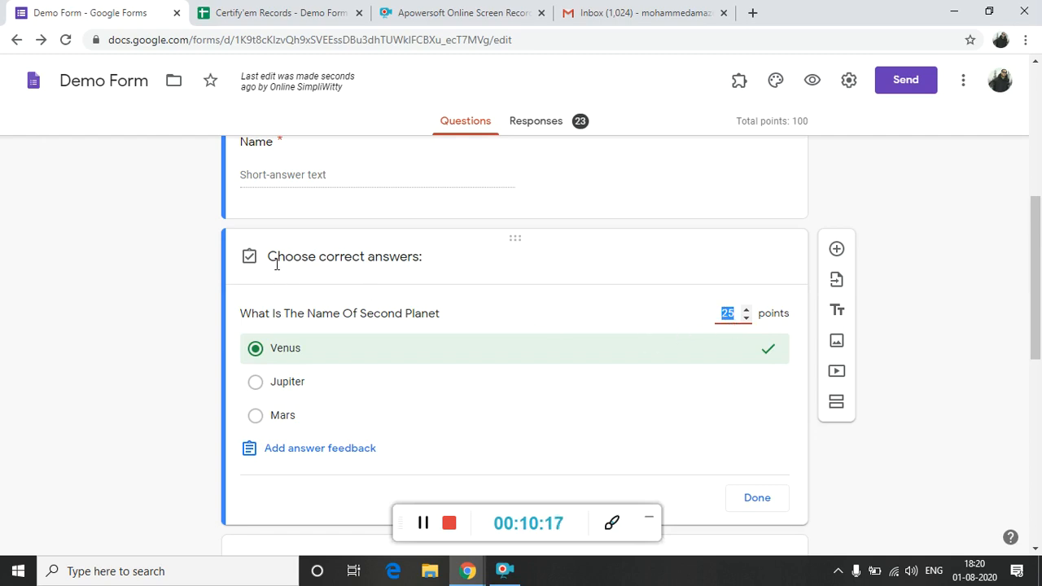
{"action": "left_click", "coordinate": [286, 361]}
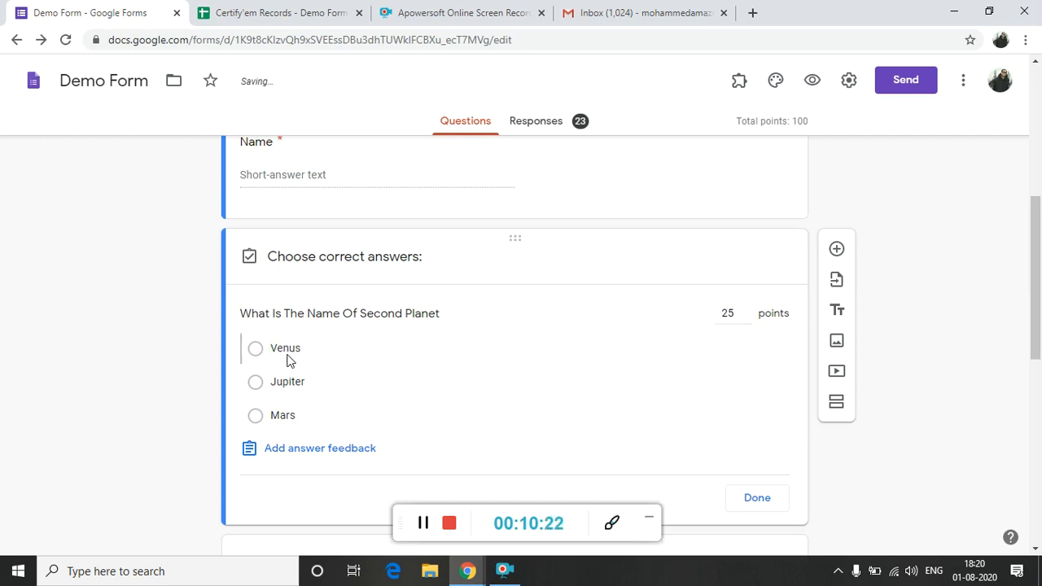
{"action": "left_click", "coordinate": [293, 388]}
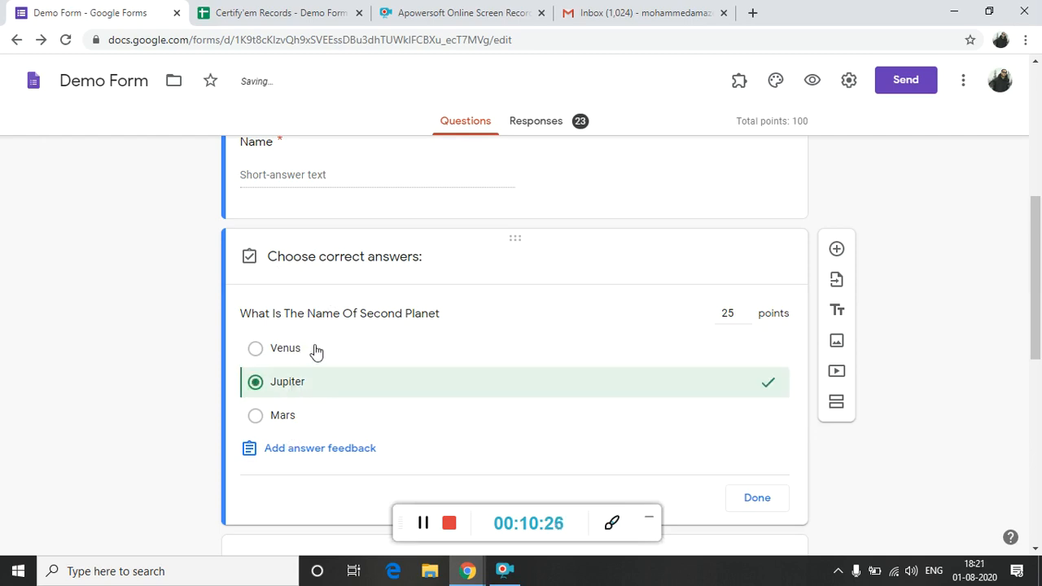
{"action": "left_click", "coordinate": [317, 352]}
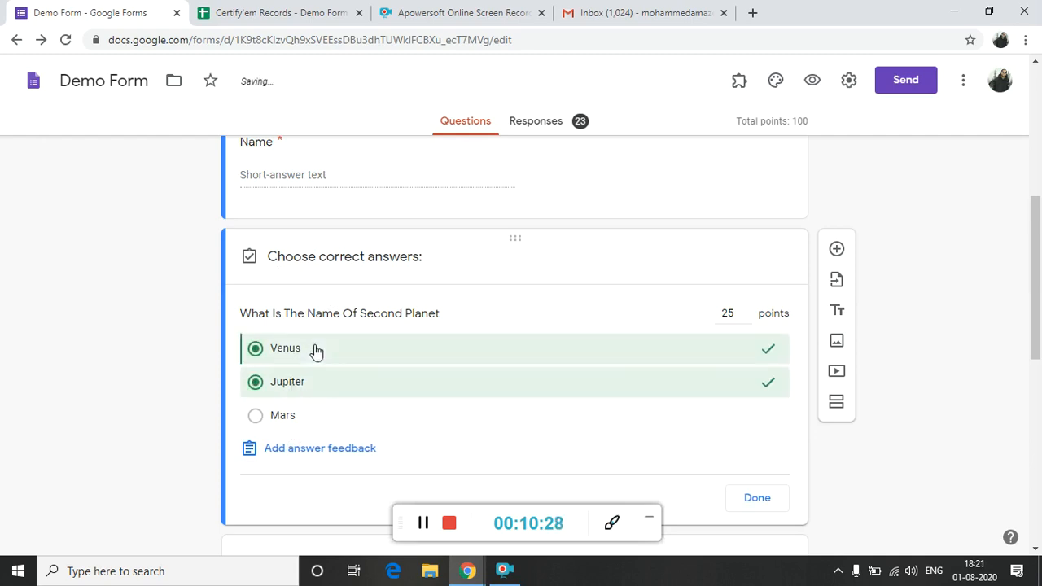
{"action": "left_click", "coordinate": [250, 386]}
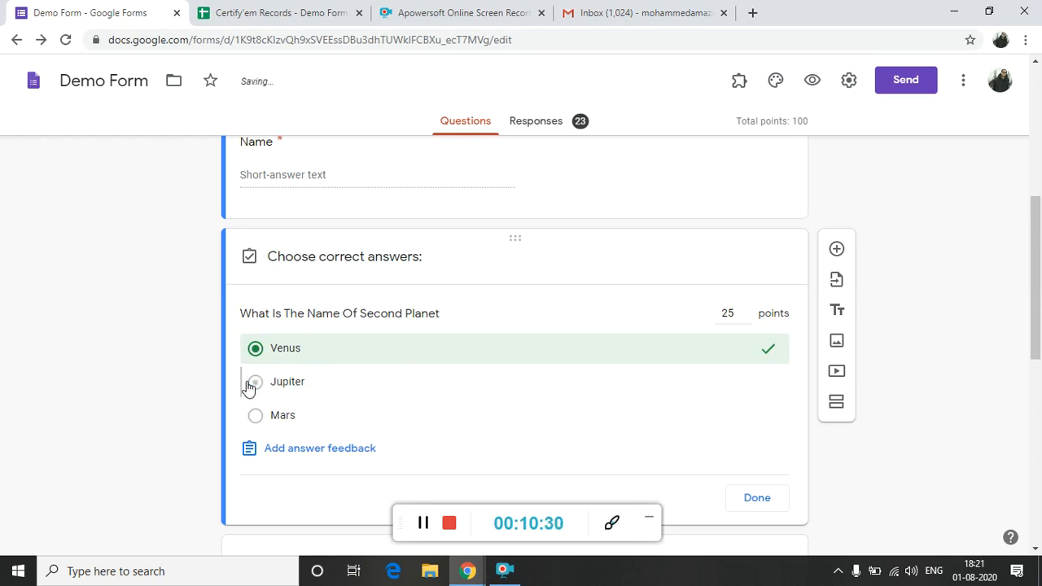
{"action": "left_click", "coordinate": [320, 350]}
{"action": "left_click", "coordinate": [320, 350]}
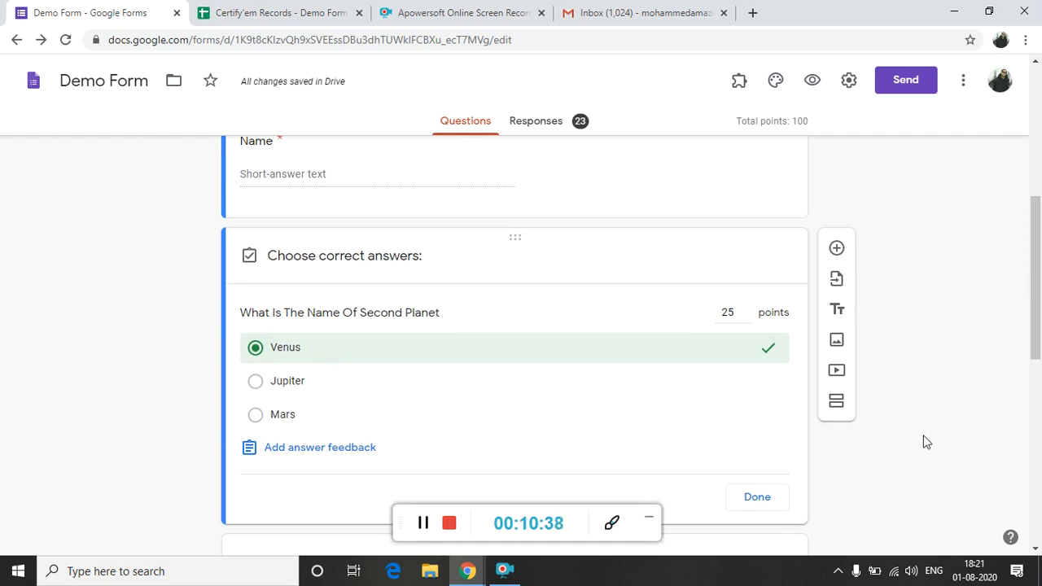
Open the answer key of the days-in-a-year question, then clear and reselect 365 as the correct answer.
{"action": "scroll", "coordinate": [925, 442], "scroll_direction": "down", "scroll_amount": 2}
{"action": "scroll", "coordinate": [925, 442], "scroll_direction": "down", "scroll_amount": 1}
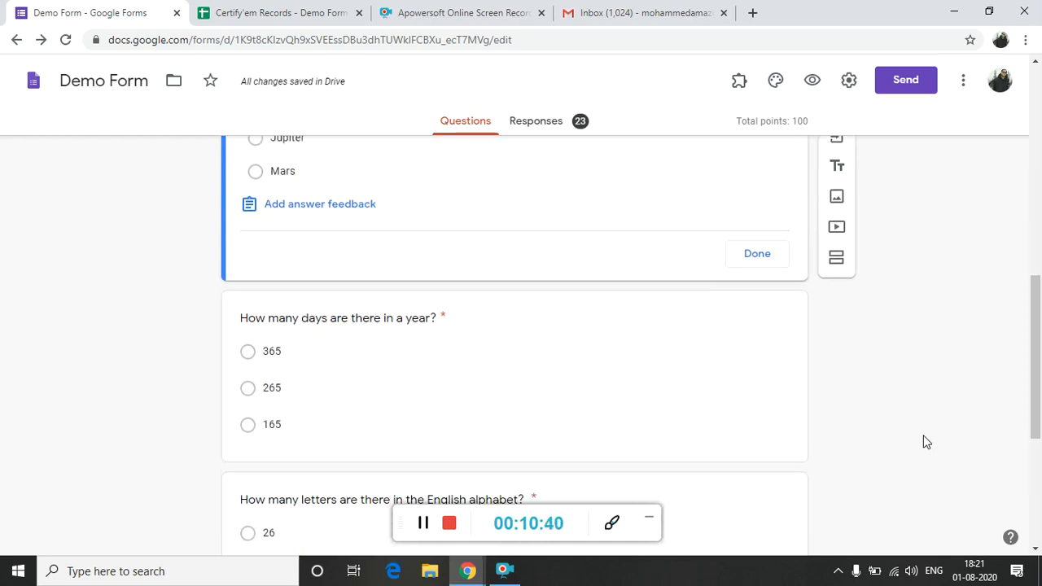
{"action": "scroll", "coordinate": [925, 441], "scroll_direction": "down", "scroll_amount": 1}
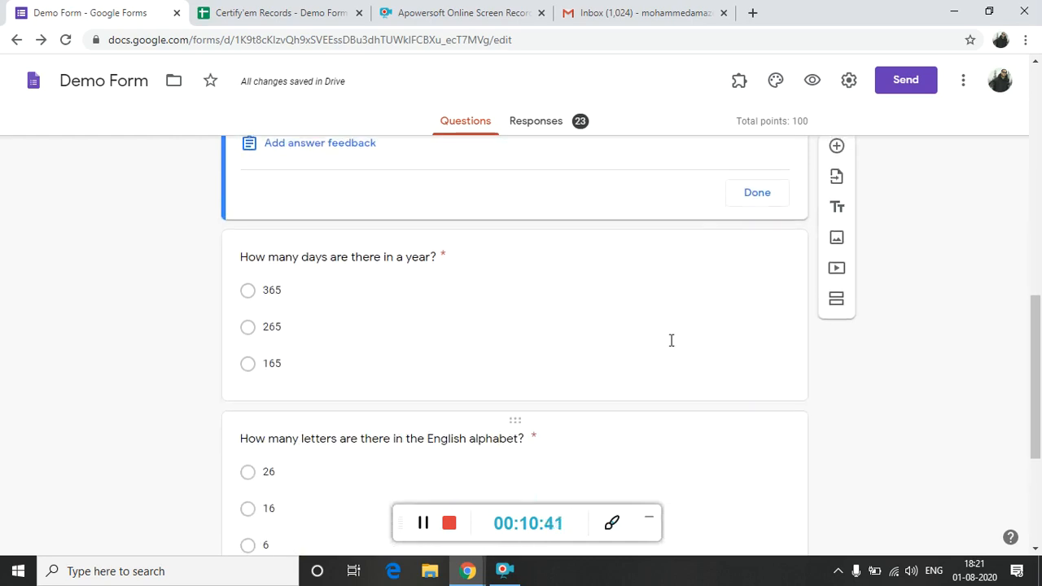
{"action": "left_click", "coordinate": [511, 302]}
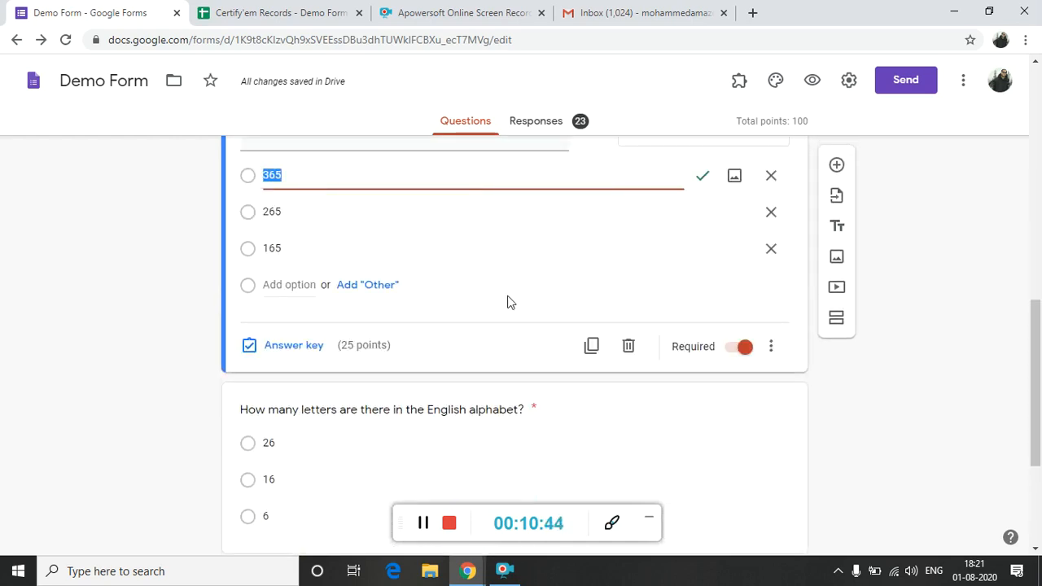
{"action": "left_click", "coordinate": [298, 355]}
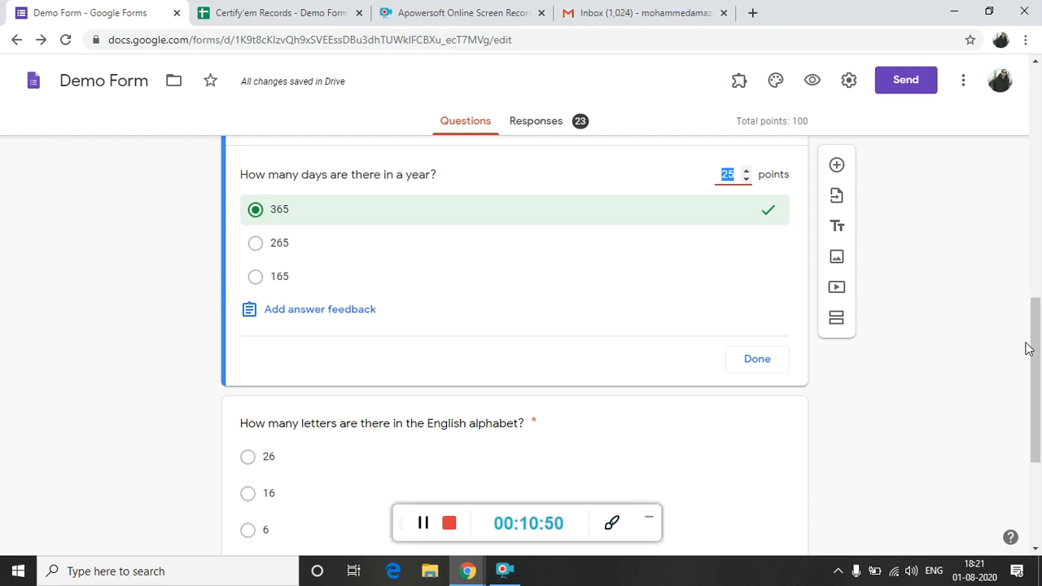
{"action": "left_click_drag", "start_coordinate": [1036, 356], "coordinate": [1036, 337]}
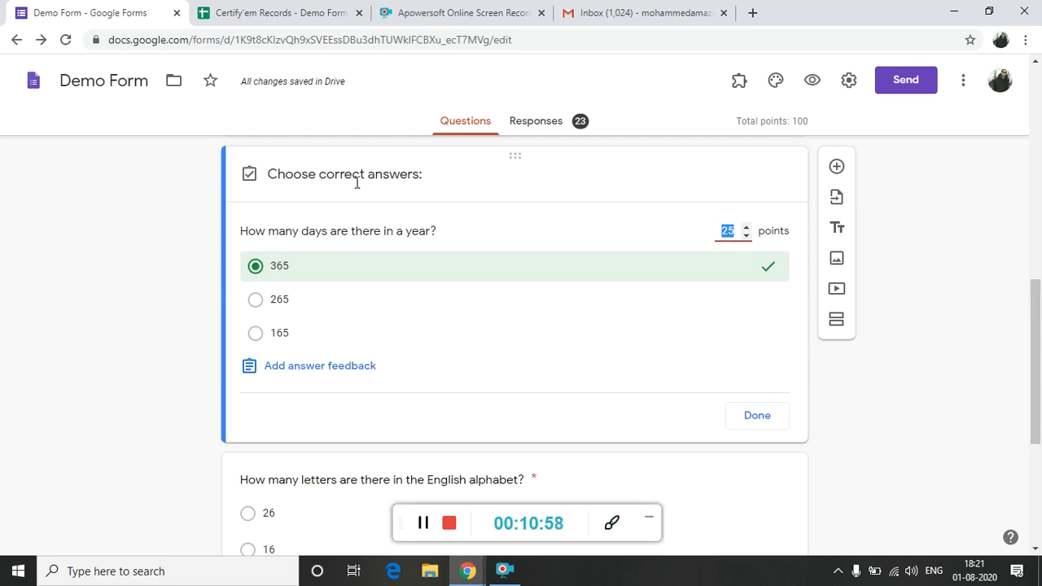
{"action": "left_click", "coordinate": [262, 271]}
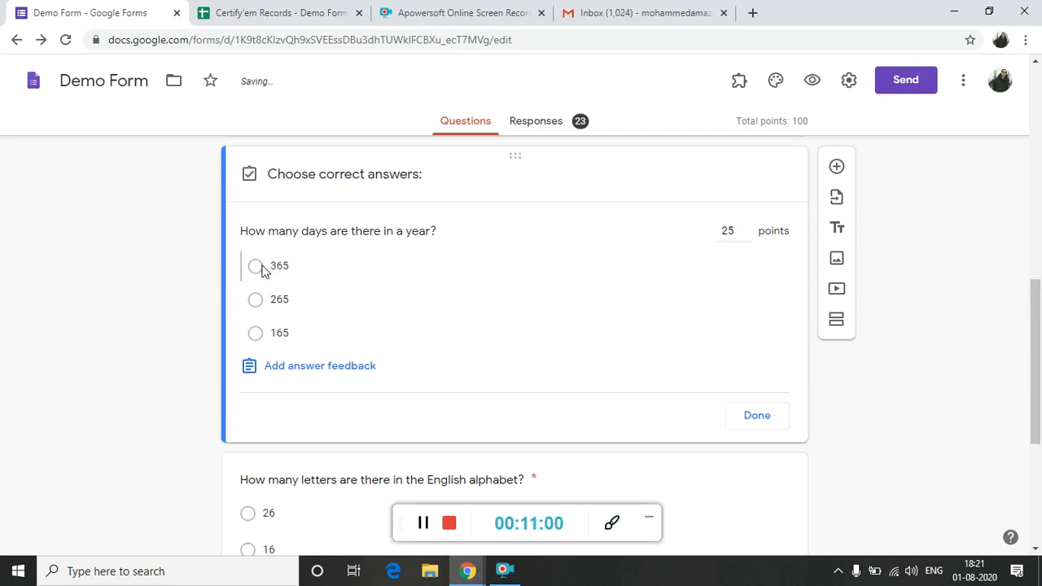
{"action": "left_click", "coordinate": [262, 271]}
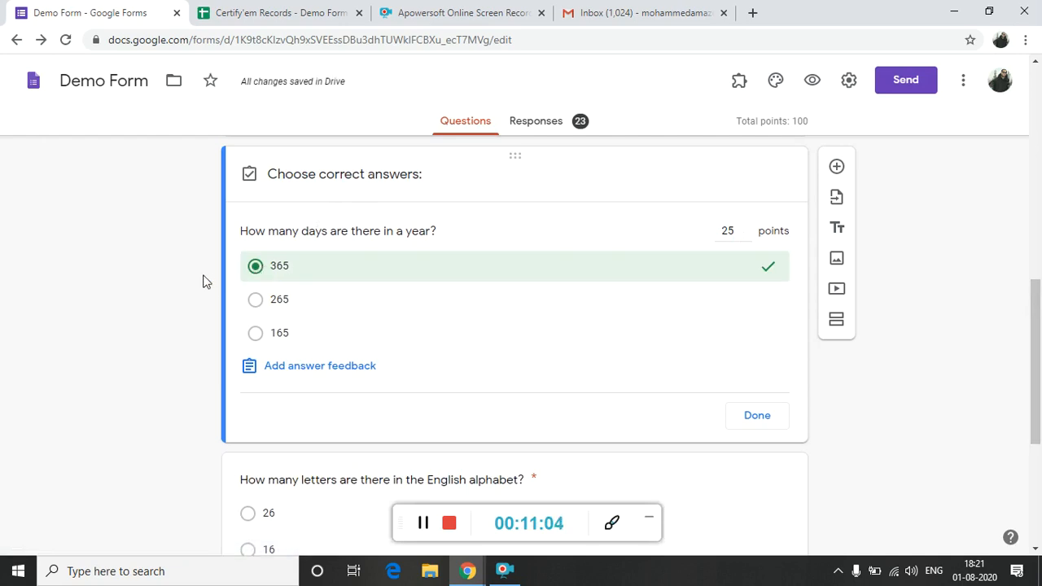
Review the correct answer and points in the triangle sides question's answer key, and close the key.
{"action": "scroll", "coordinate": [204, 281], "scroll_direction": "down", "scroll_amount": 3}
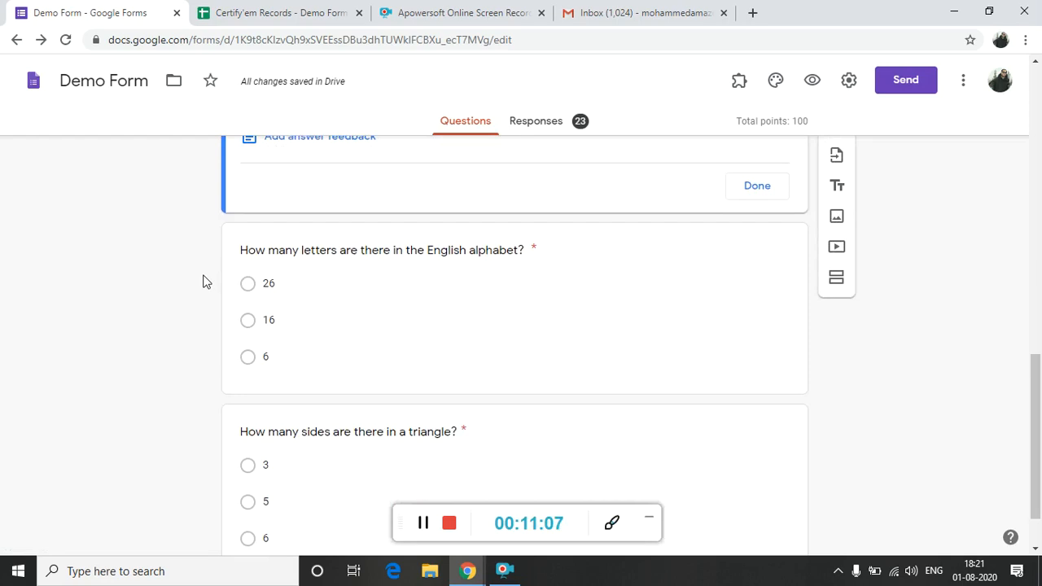
{"action": "scroll", "coordinate": [203, 280], "scroll_direction": "down", "scroll_amount": 1}
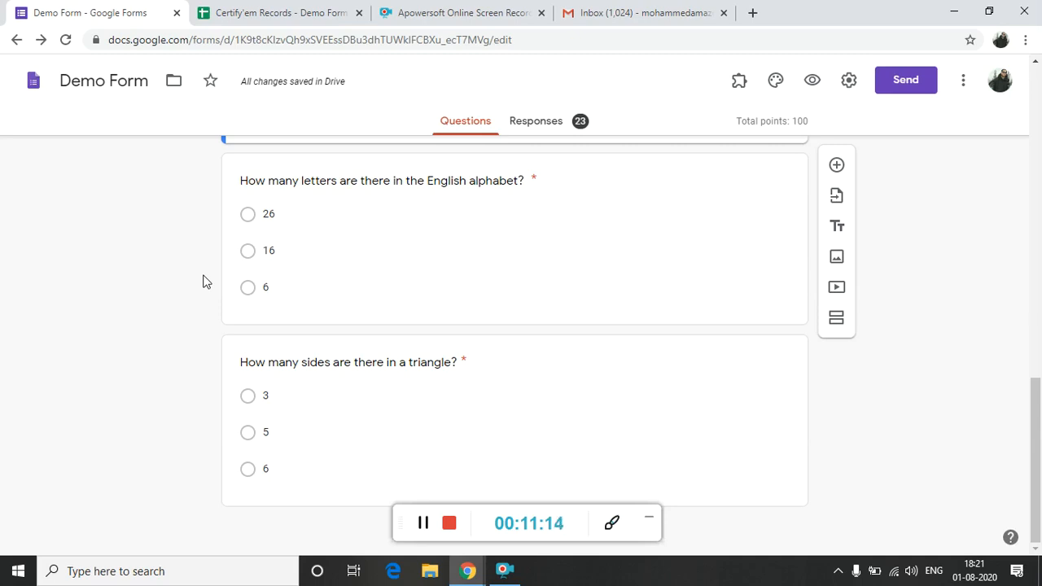
{"action": "left_click", "coordinate": [339, 428]}
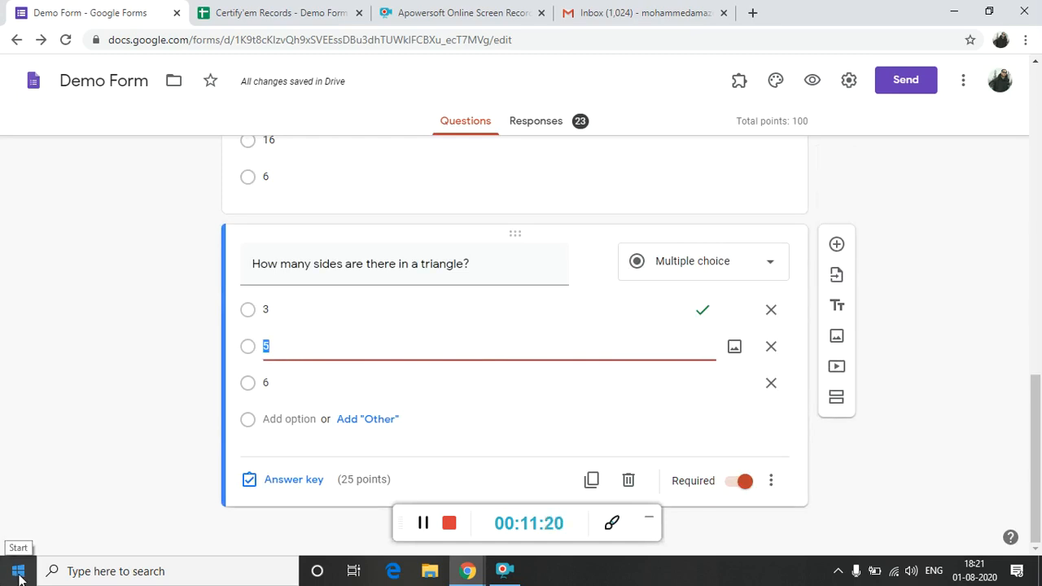
{"action": "left_click", "coordinate": [293, 480]}
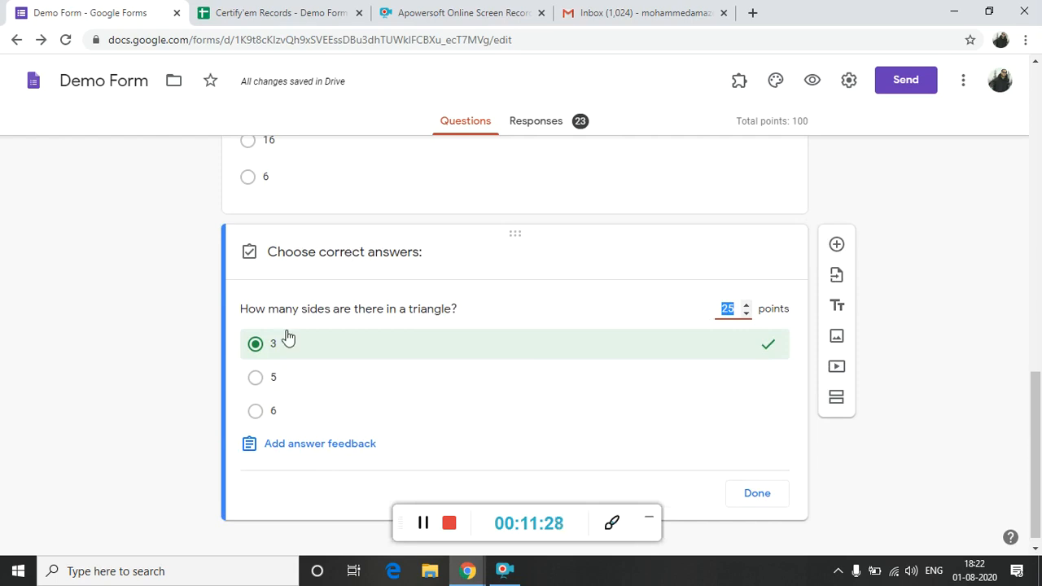
{"action": "left_click", "coordinate": [767, 490]}
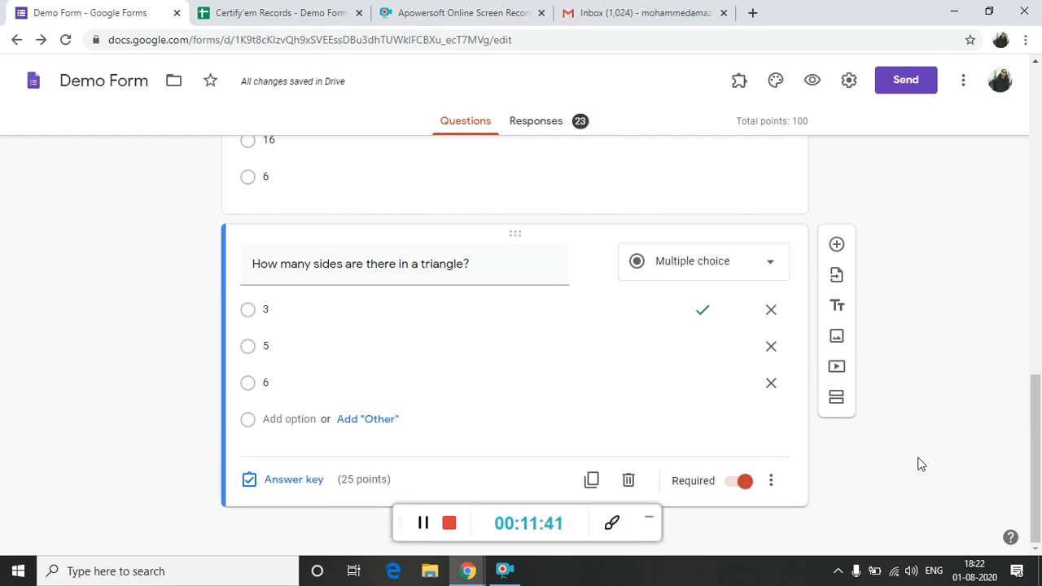
Open the respondent preview of Demo Form.
{"action": "left_click_drag", "start_coordinate": [1036, 417], "coordinate": [1037, 340]}
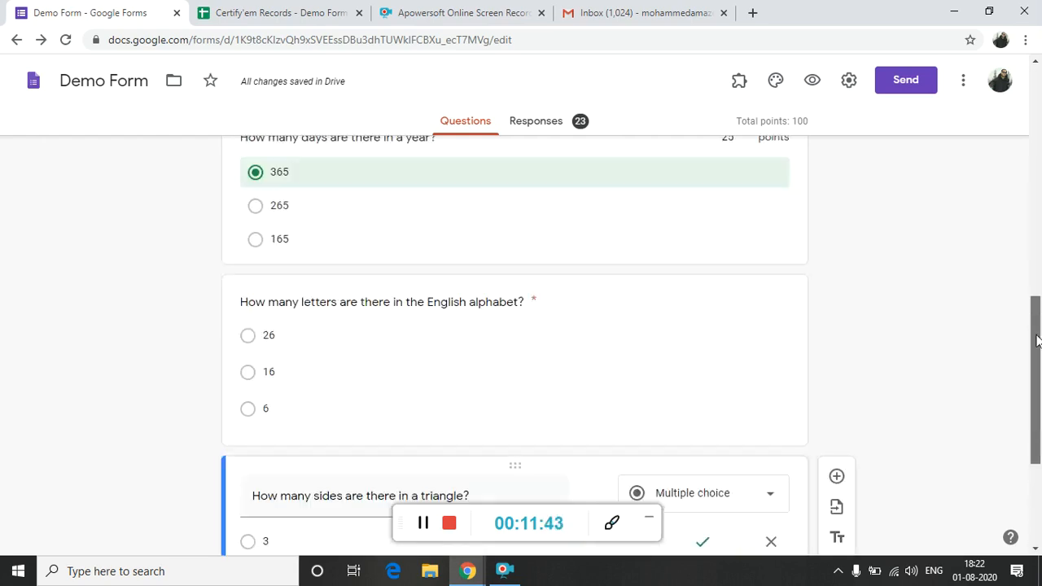
{"action": "scroll", "coordinate": [1037, 340], "scroll_direction": "up", "scroll_amount": 2}
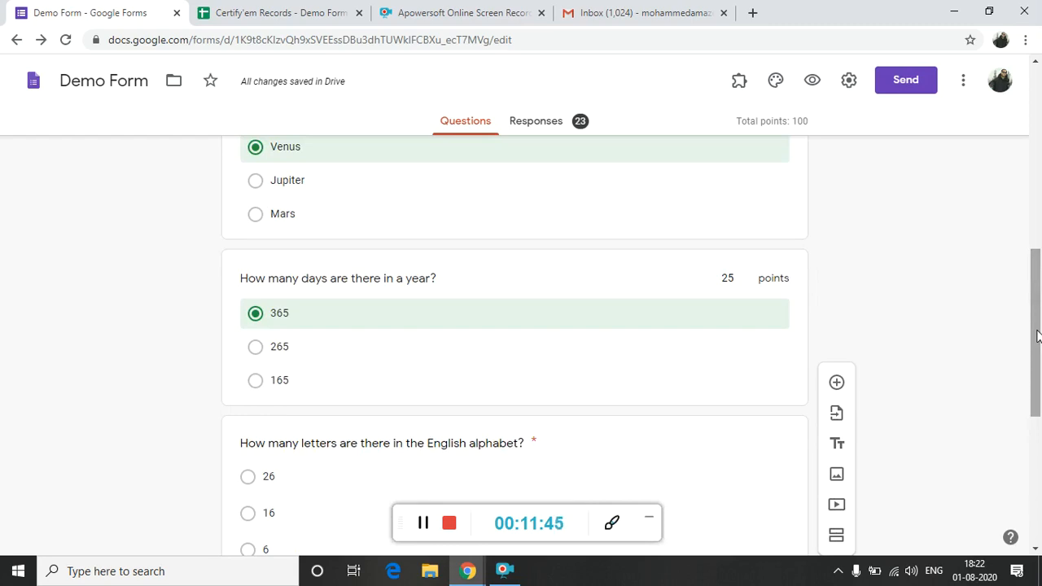
{"action": "left_click_drag", "start_coordinate": [1037, 337], "coordinate": [1015, 178]}
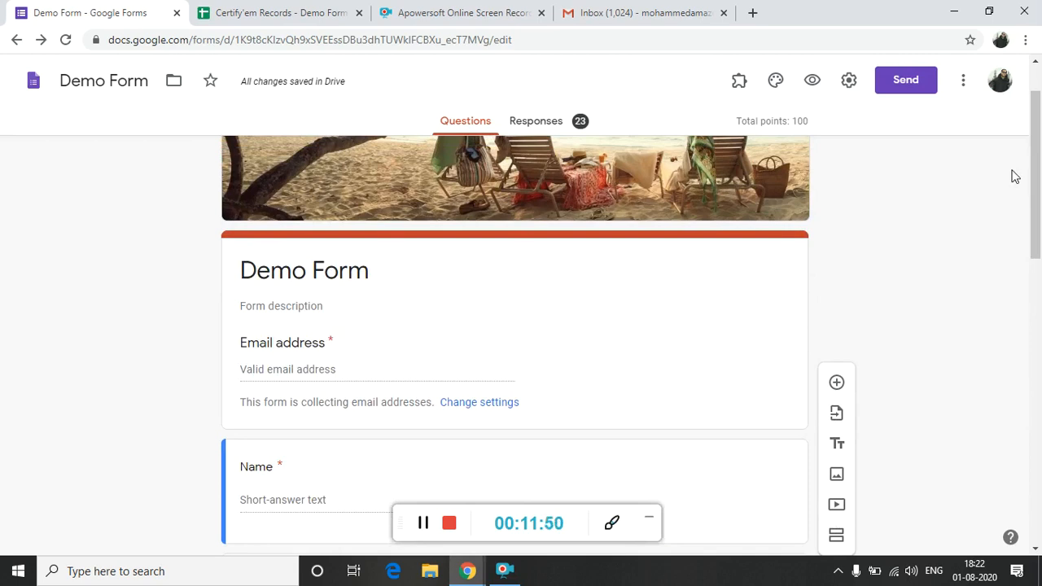
{"action": "left_click", "coordinate": [812, 84]}
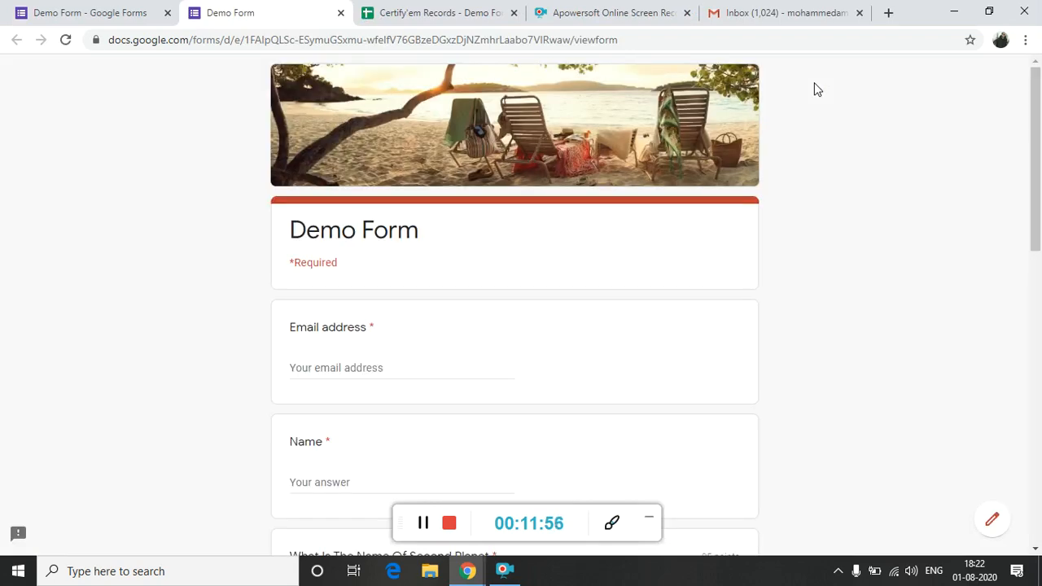
Fill in the respondent's email address and name in the form preview.
{"action": "left_click", "coordinate": [405, 370]}
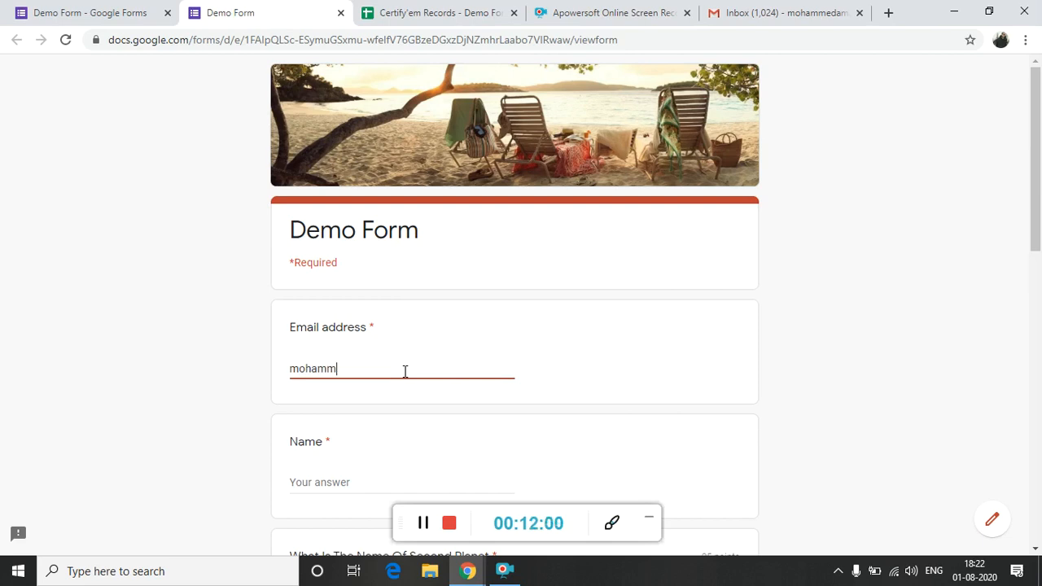
{"action": "key", "text": "Tab"}
{"action": "type", "text": "Moham"}
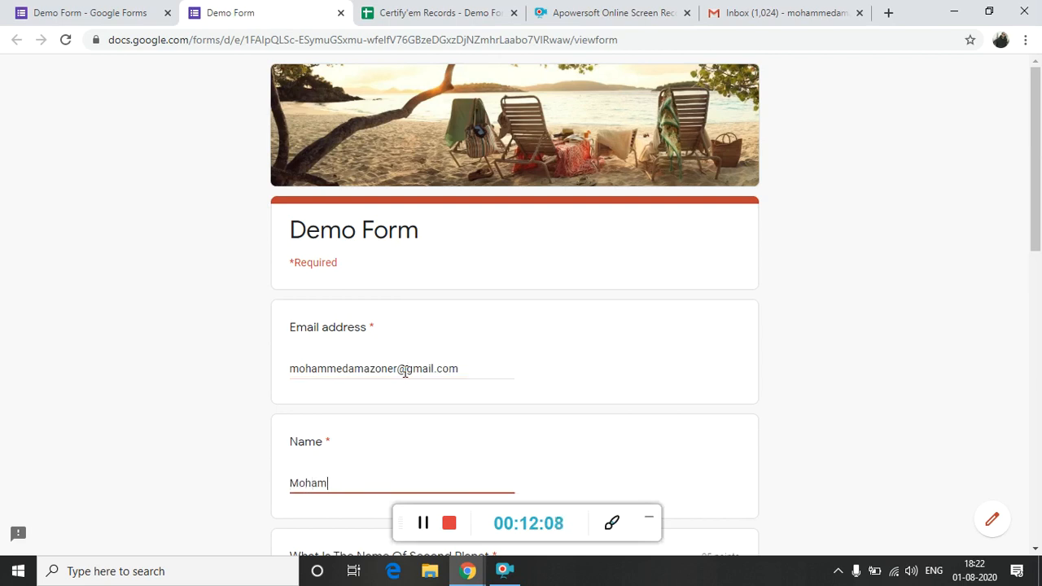
{"action": "type", "text": "med B"}
{"action": "key", "text": "Tab"}
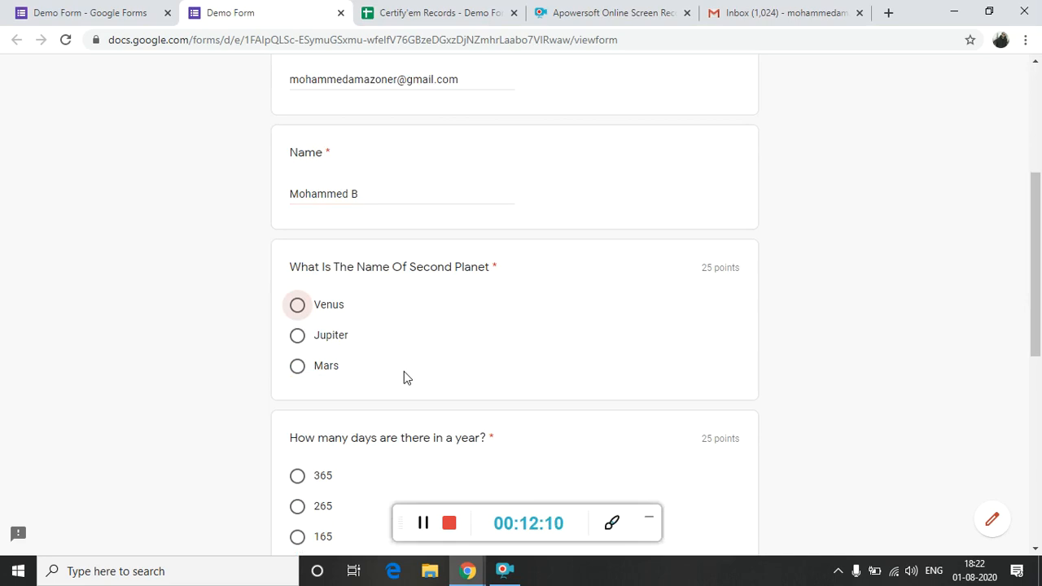
Answer the second planet question with Venus and the days-in-a-year question with 365.
{"action": "left_click", "coordinate": [328, 309]}
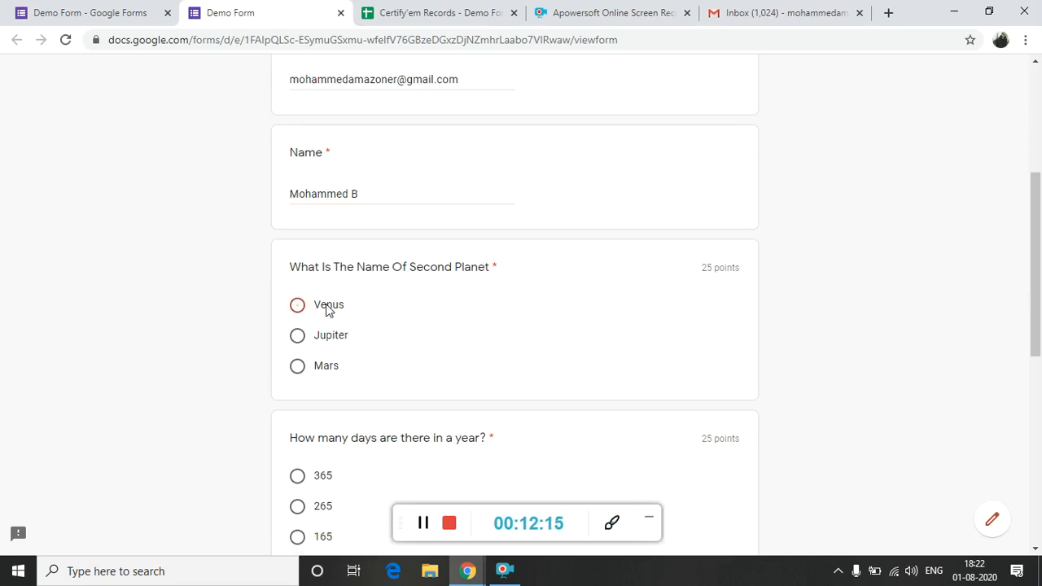
{"action": "scroll", "coordinate": [233, 339], "scroll_direction": "down", "scroll_amount": 2}
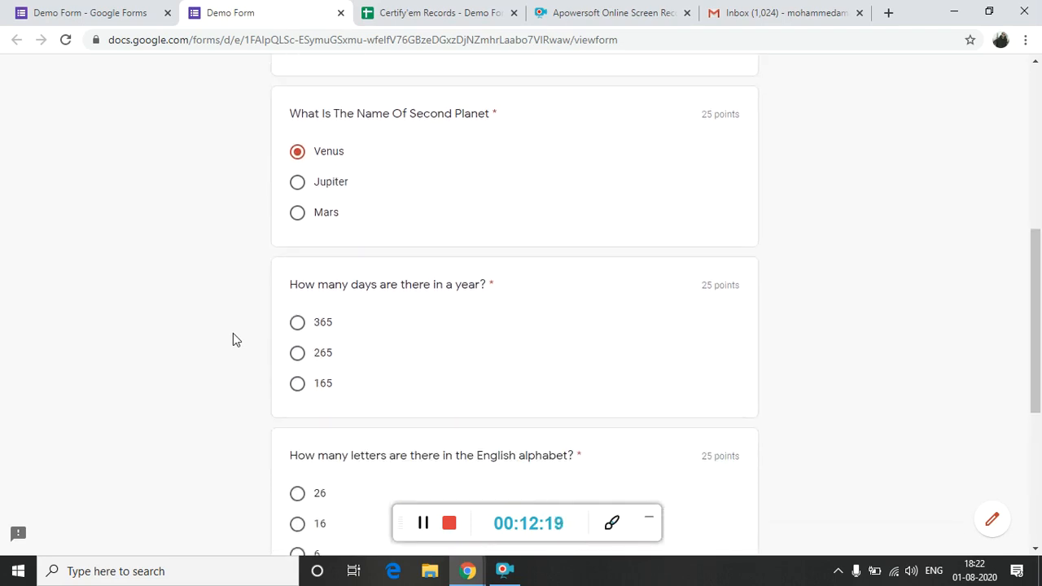
{"action": "left_click", "coordinate": [297, 327]}
{"action": "left_click", "coordinate": [296, 366]}
{"action": "left_click", "coordinate": [299, 325]}
Answer 26 for the English alphabet question and 3 for the triangle sides question, and submit the form.
{"action": "scroll", "coordinate": [265, 337], "scroll_direction": "down", "scroll_amount": 2}
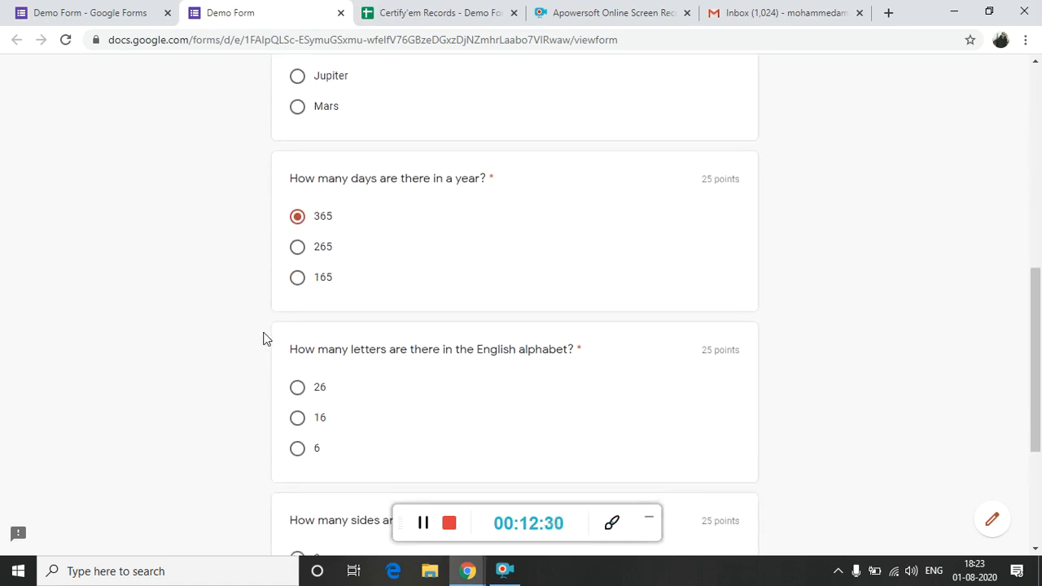
{"action": "scroll", "coordinate": [264, 337], "scroll_direction": "down", "scroll_amount": 2}
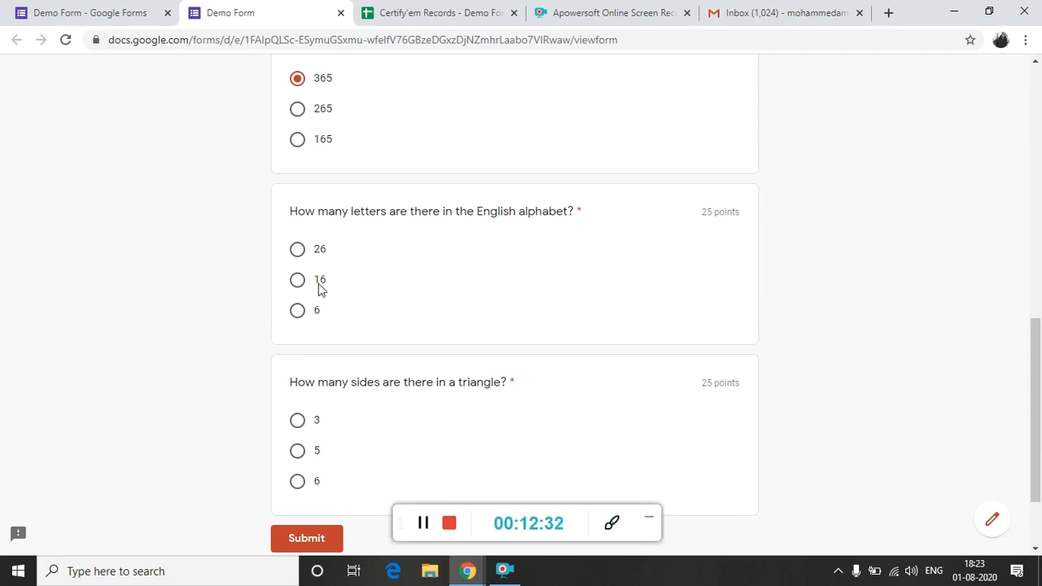
{"action": "left_click", "coordinate": [299, 253]}
{"action": "left_click", "coordinate": [303, 423]}
{"action": "left_click", "coordinate": [294, 541]}
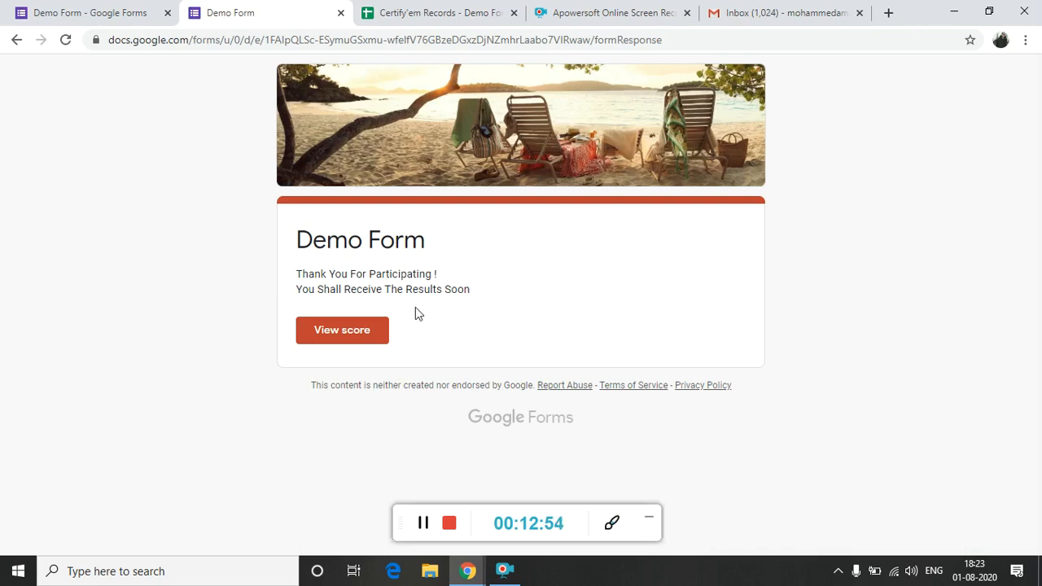
View the score of the submitted response and review the total points and the marking of every question.
{"action": "left_click", "coordinate": [372, 332]}
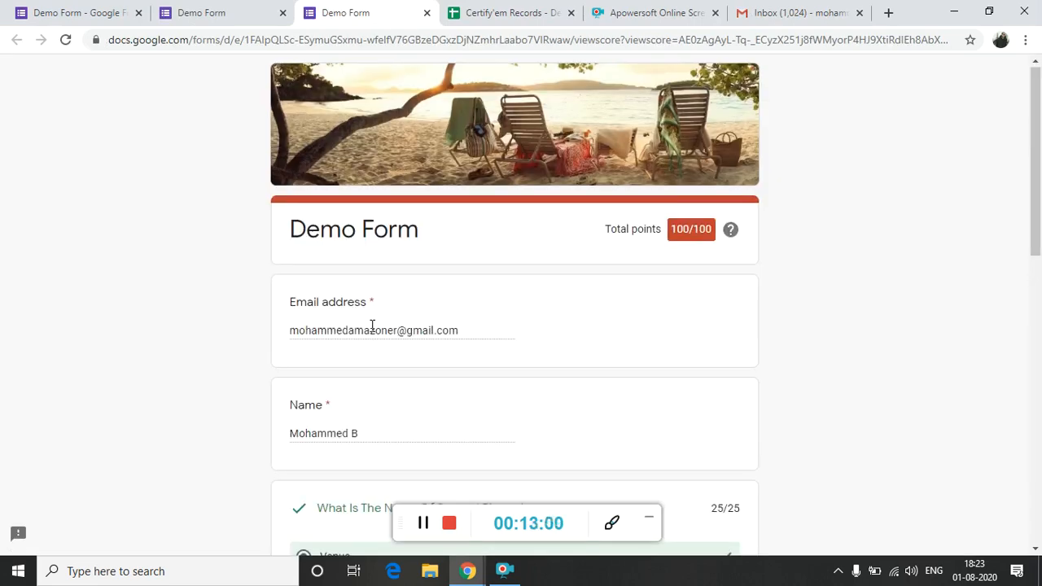
{"action": "scroll", "coordinate": [372, 326], "scroll_direction": "down", "scroll_amount": 4}
{"action": "scroll", "coordinate": [373, 329], "scroll_direction": "up", "scroll_amount": 1}
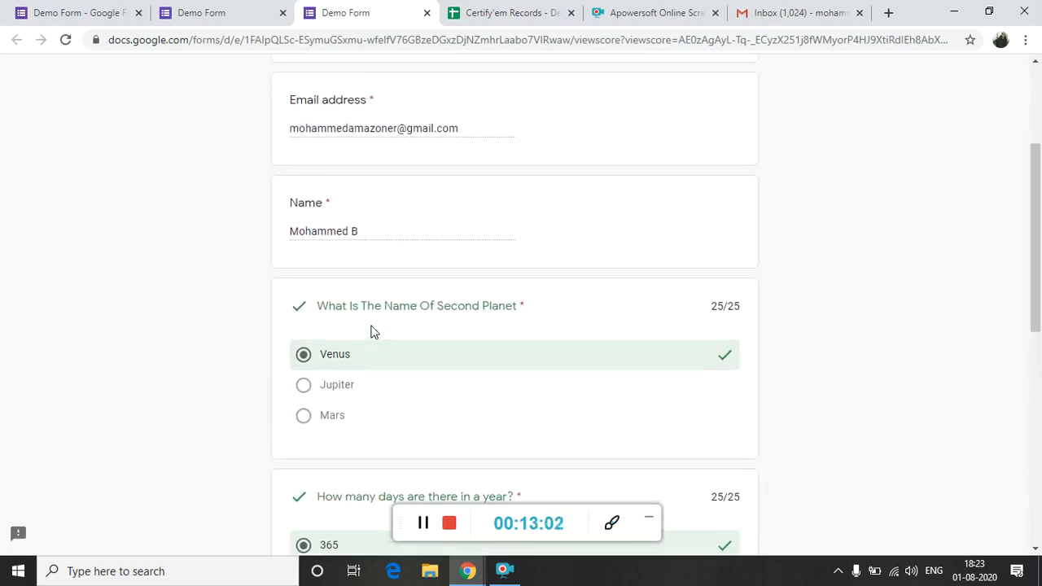
{"action": "scroll", "coordinate": [372, 332], "scroll_direction": "up", "scroll_amount": 3}
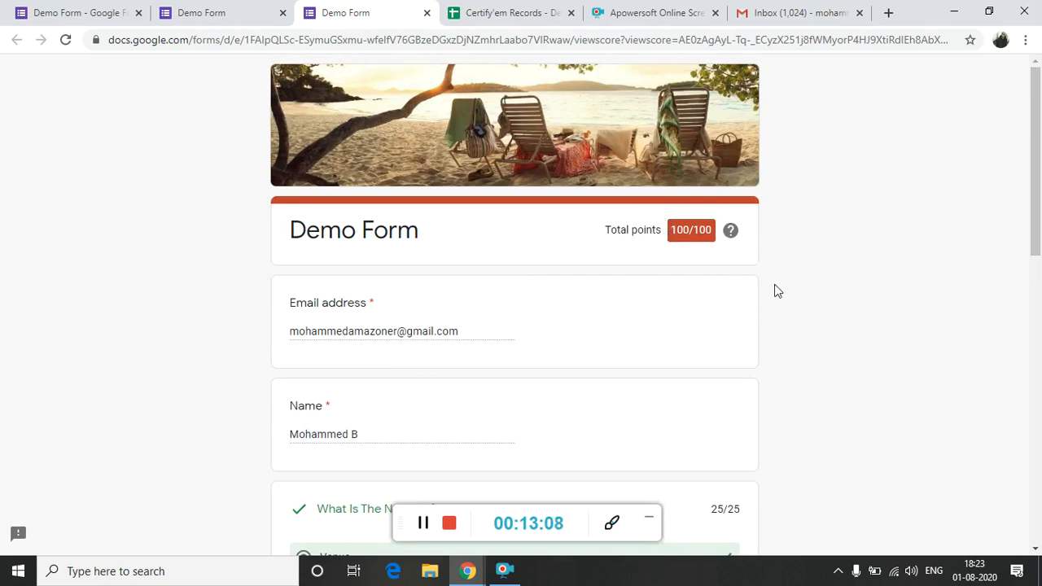
{"action": "scroll", "coordinate": [777, 290], "scroll_direction": "down", "scroll_amount": 3}
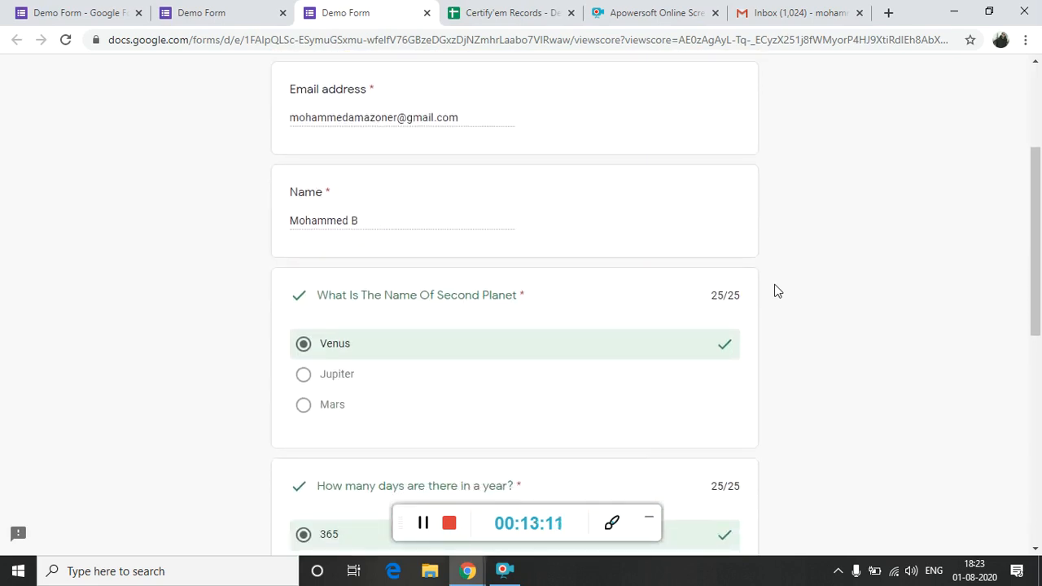
{"action": "scroll", "coordinate": [777, 290], "scroll_direction": "down", "scroll_amount": 3}
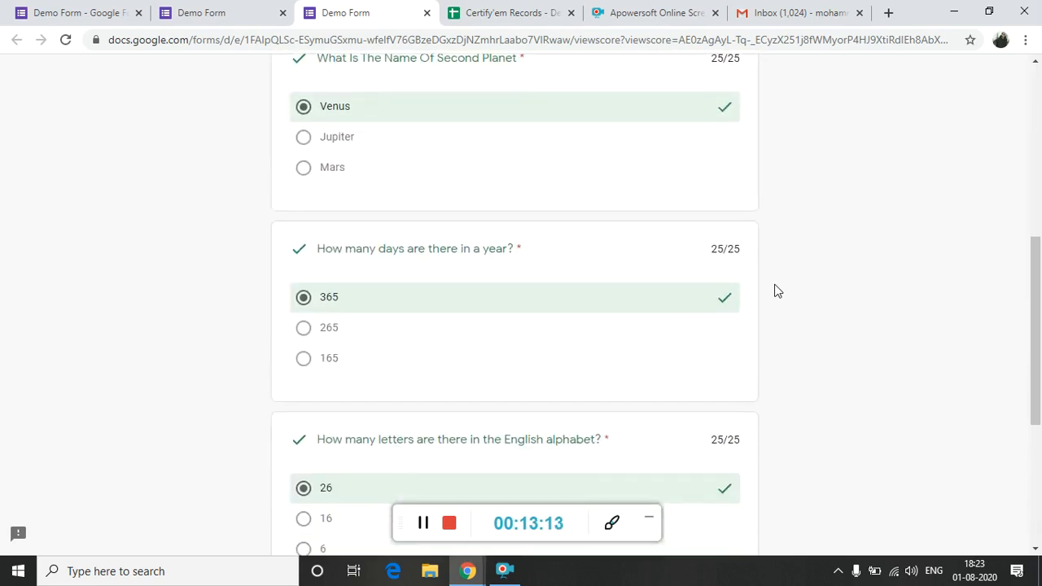
{"action": "scroll", "coordinate": [777, 290], "scroll_direction": "down", "scroll_amount": 4}
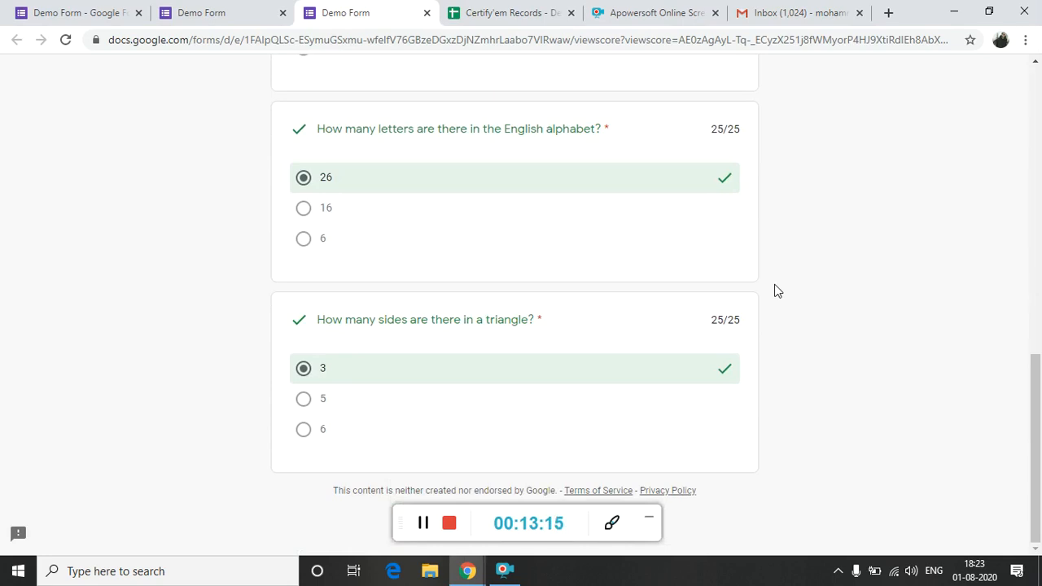
Reload the Certify'em Records spreadsheet and check it for the new response's record.
{"action": "left_click", "coordinate": [525, 10]}
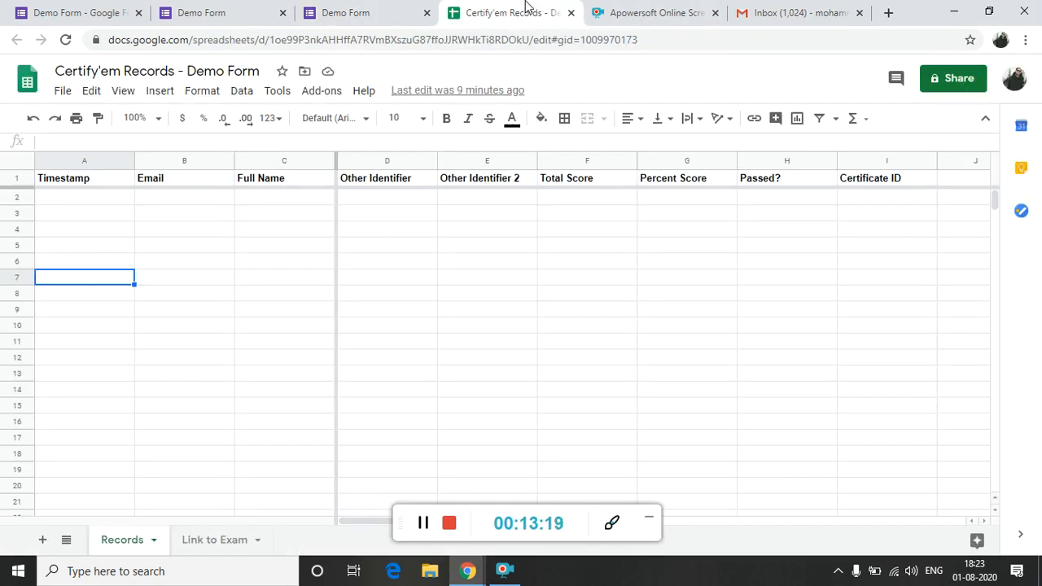
{"action": "left_click", "coordinate": [511, 44]}
{"action": "key", "text": "End"}
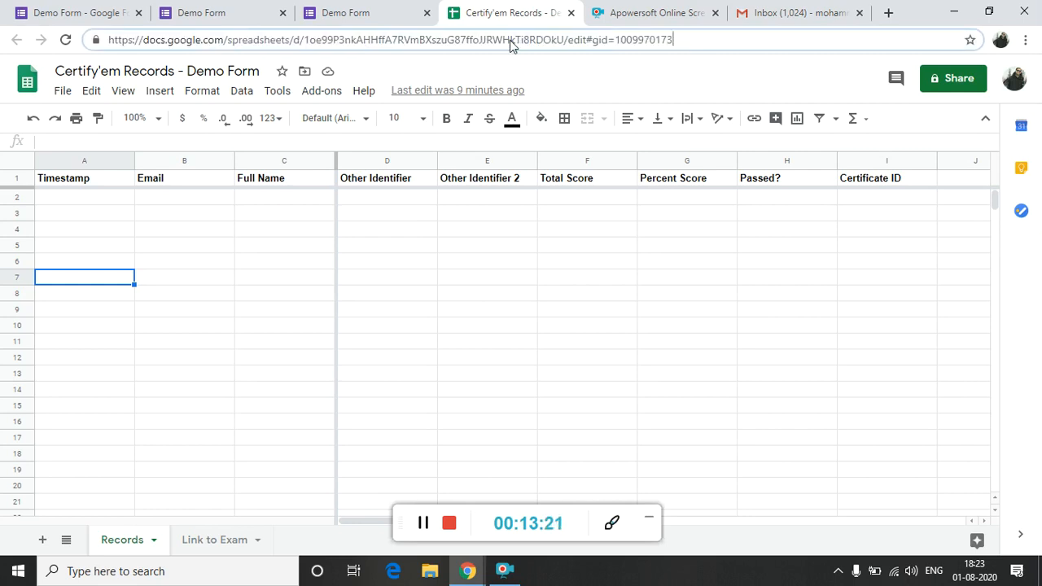
{"action": "key", "text": "Return"}
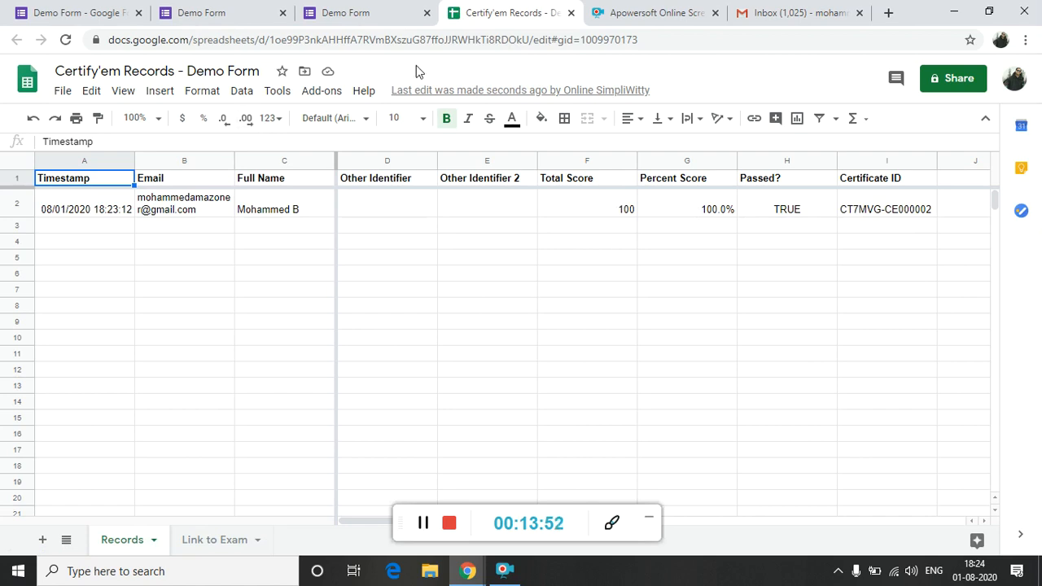
Open the Your Results email in Gmail, view the attached certificate PDF, and return to the inbox.
{"action": "left_click", "coordinate": [760, 10]}
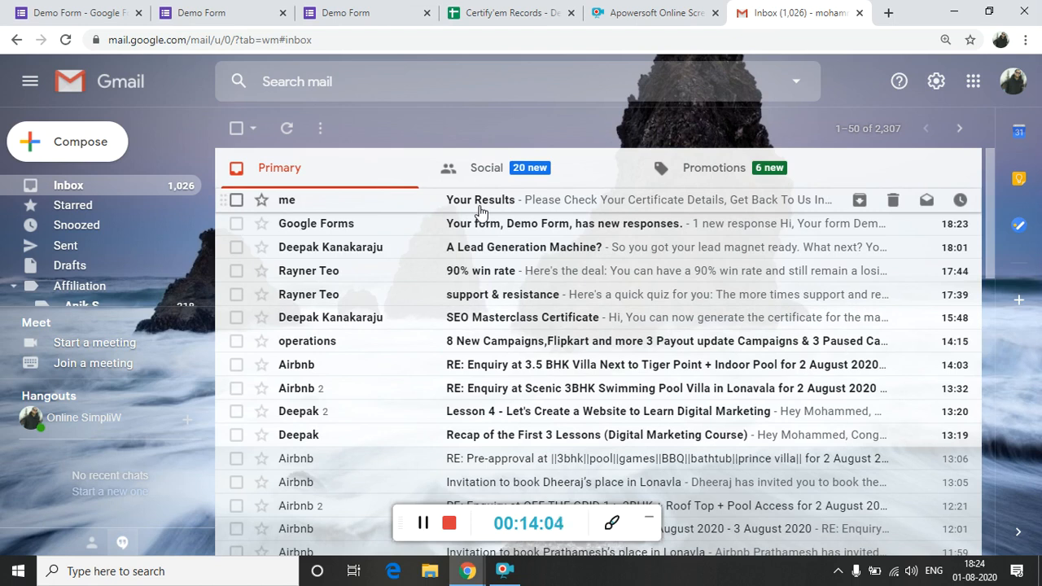
{"action": "left_click", "coordinate": [481, 211]}
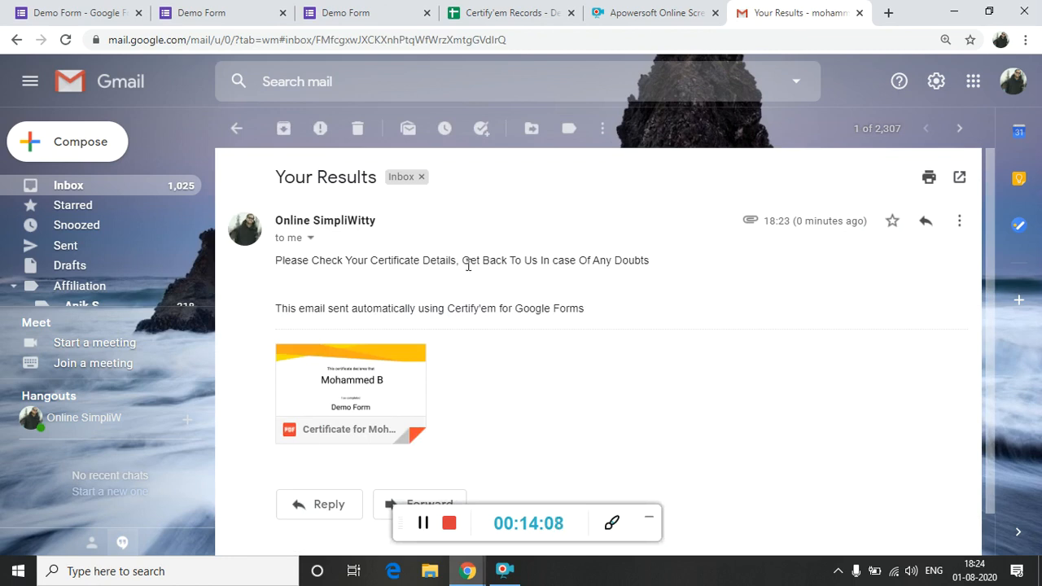
{"action": "left_click", "coordinate": [347, 393]}
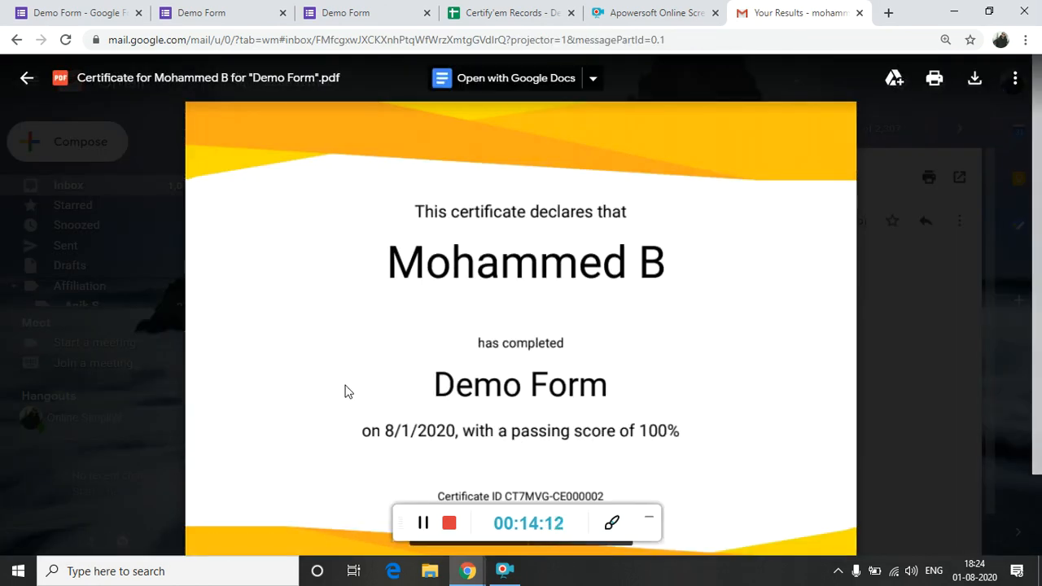
{"action": "scroll", "coordinate": [346, 385], "scroll_direction": "down", "scroll_amount": 1}
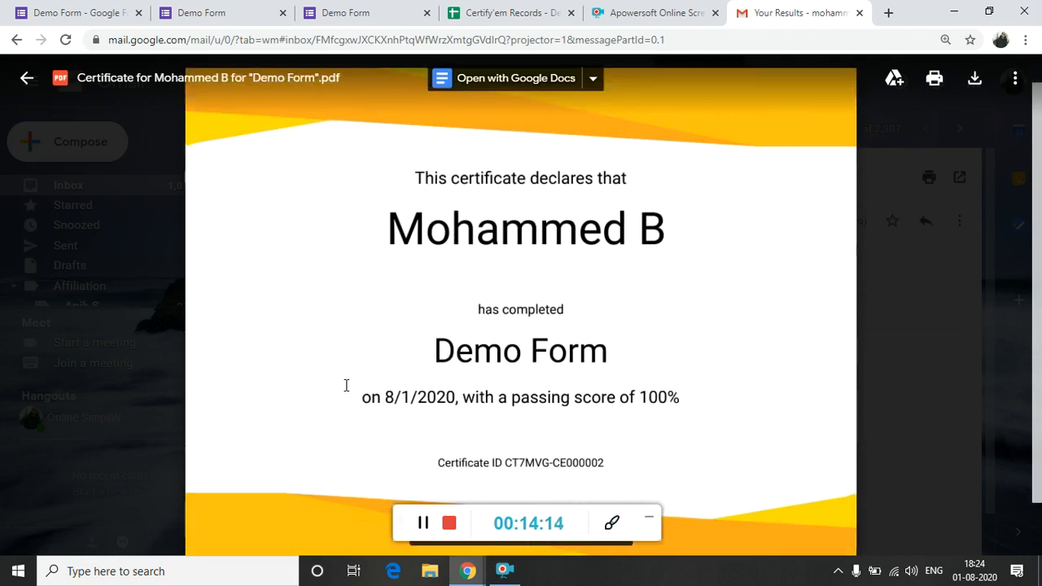
{"action": "scroll", "coordinate": [346, 385], "scroll_direction": "down", "scroll_amount": 1}
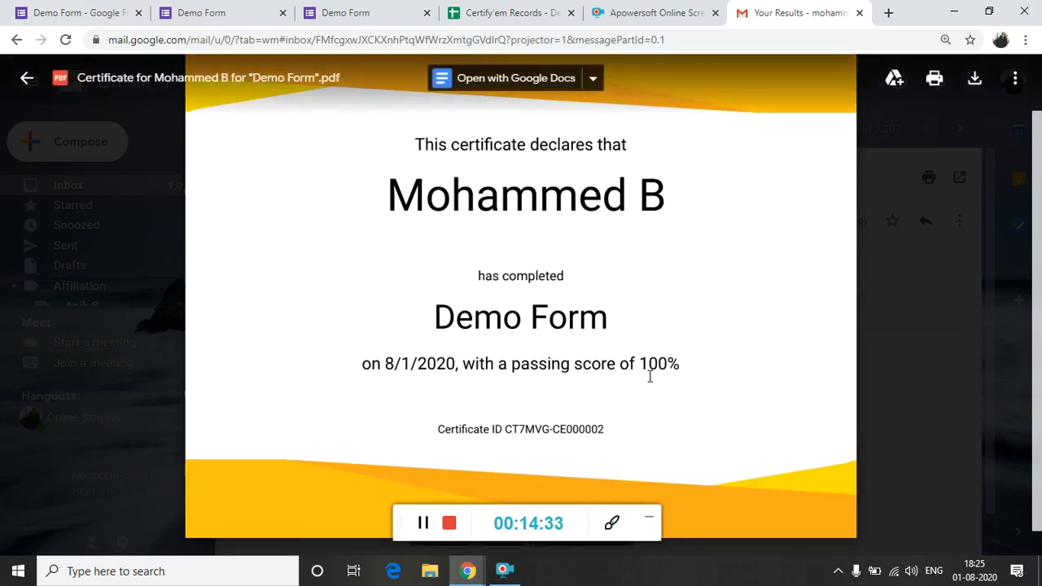
{"action": "left_click", "coordinate": [887, 361]}
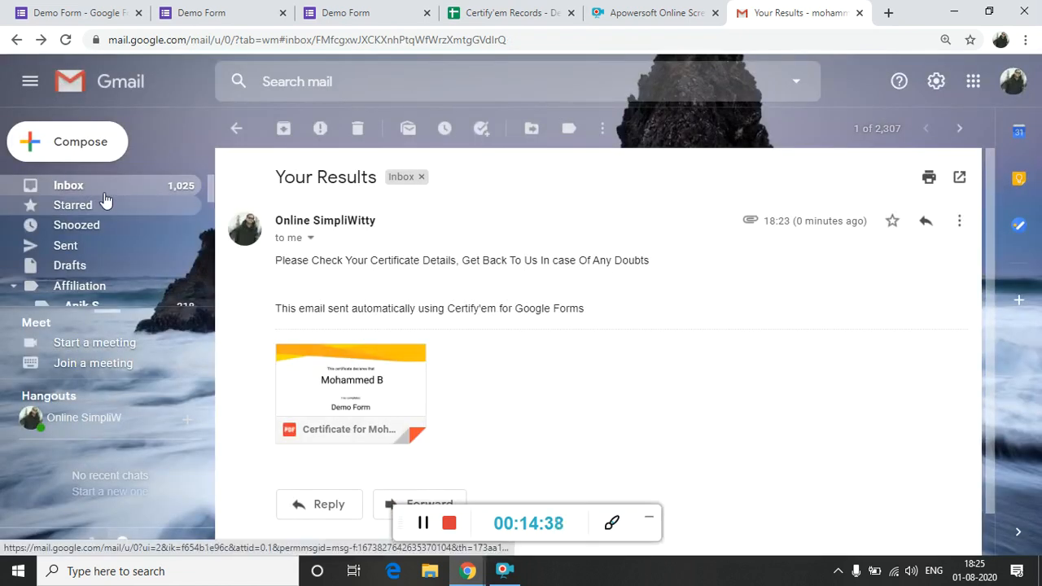
{"action": "left_click", "coordinate": [81, 184]}
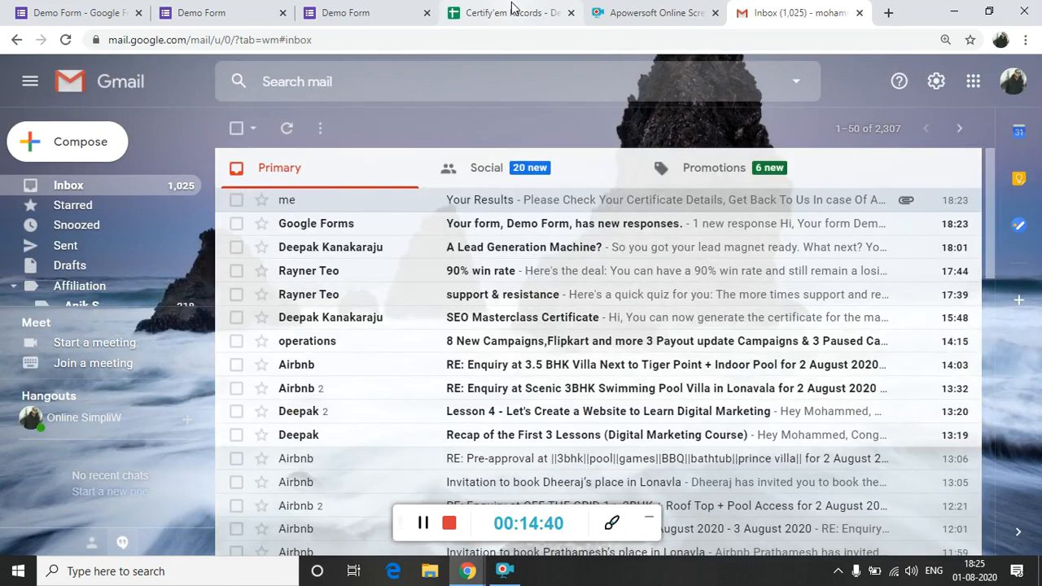
Switch to the Google Slides presentation, review the Steps slide, and show the closing Thank You slide.
{"action": "key", "text": "alt+Tab"}
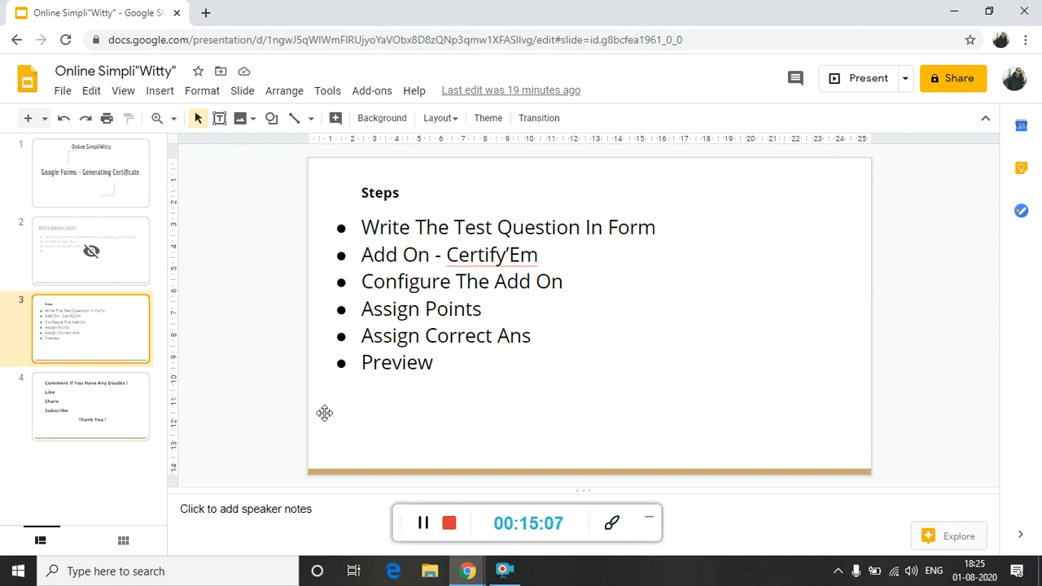
{"action": "left_click", "coordinate": [95, 418]}
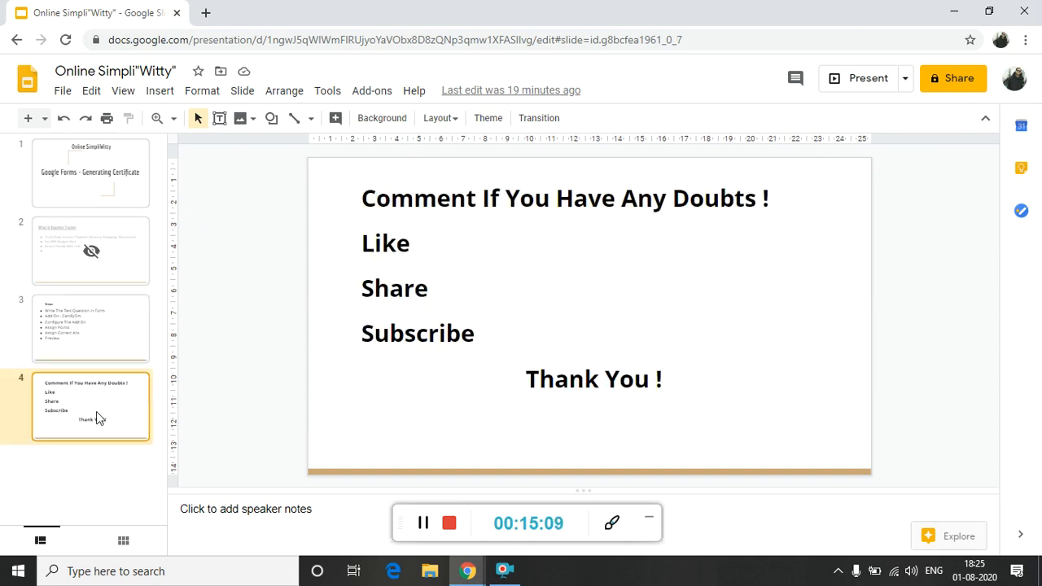